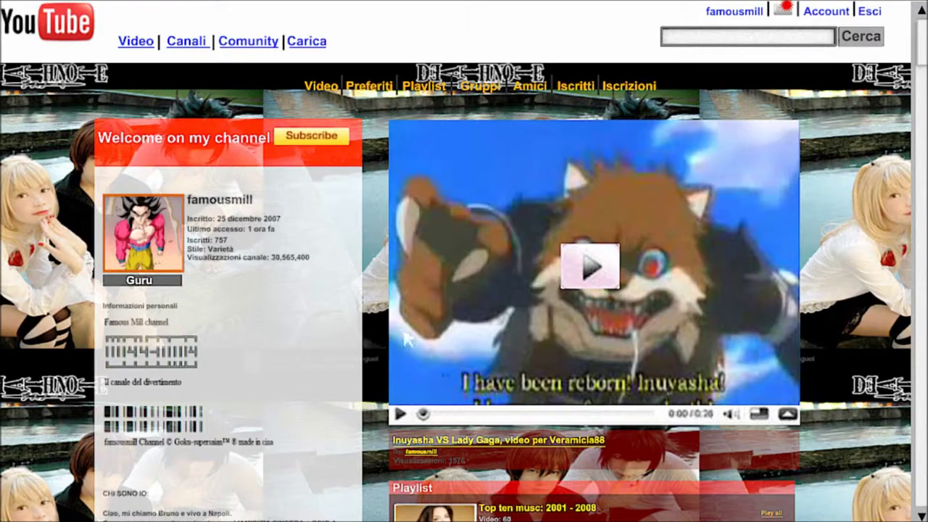
# - Zoom and orbit the 3D view around the characters
pyautogui.moveTo(918, 72); pyautogui.dragTo(918, 145)
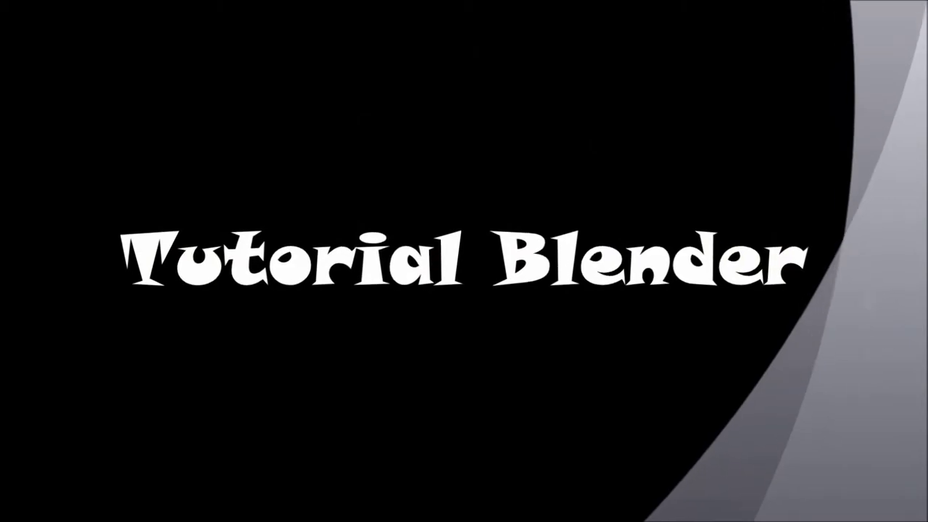
pyautogui.scroll(-2, 409, 232)
pyautogui.scroll(-2, 402, 246)
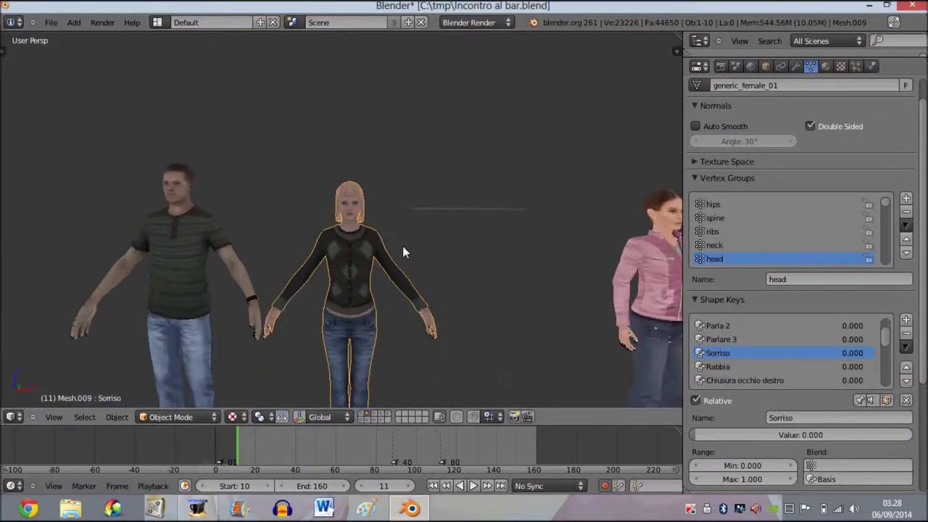
pyautogui.scroll(-2, 398, 273)
pyautogui.scroll(-2, 382, 249)
pyautogui.scroll(2, 374, 227)
pyautogui.scroll(4, 382, 208)
pyautogui.moveTo(363, 236)
pyautogui.mouseDown(button='middle')
pyautogui.moveTo(424, 214)
pyautogui.moveTo(555, 254)
pyautogui.moveTo(544, 269)
pyautogui.moveTo(428, 302)
pyautogui.moveTo(296, 290)
pyautogui.moveTo(352, 268)
pyautogui.mouseUp(button='middle')
pyautogui.scroll(2, 296, 290)
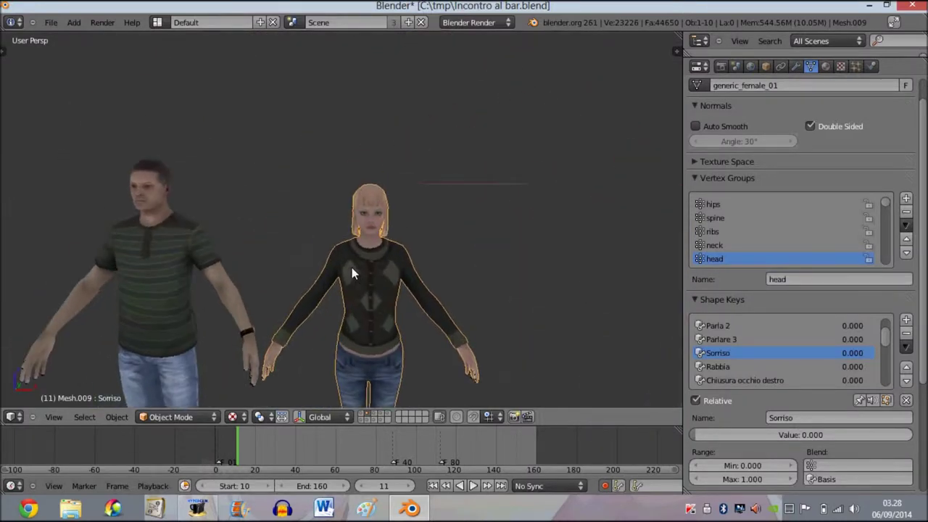
pyautogui.scroll(2, 351, 268)
# - Switch to Front view (Numpad 1) and centre the woman's head and upper body
pyautogui.press('KP_1')
pyautogui.scroll(3, 416, 270)
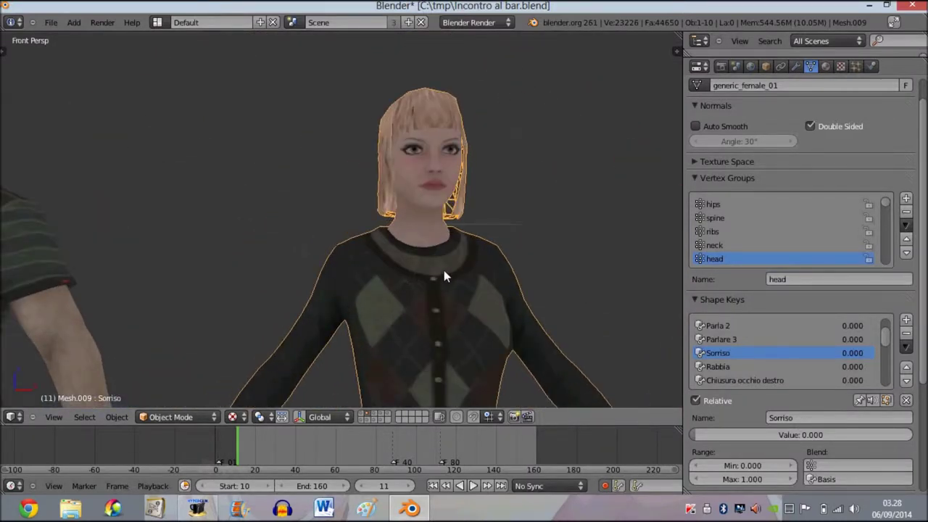
pyautogui.keyDown('shift'); pyautogui.moveTo(441, 276); pyautogui.dragTo(409, 282, button='middle'); pyautogui.keyUp('shift')
pyautogui.scroll(1, 412, 290)
pyautogui.scroll(1, 410, 290)
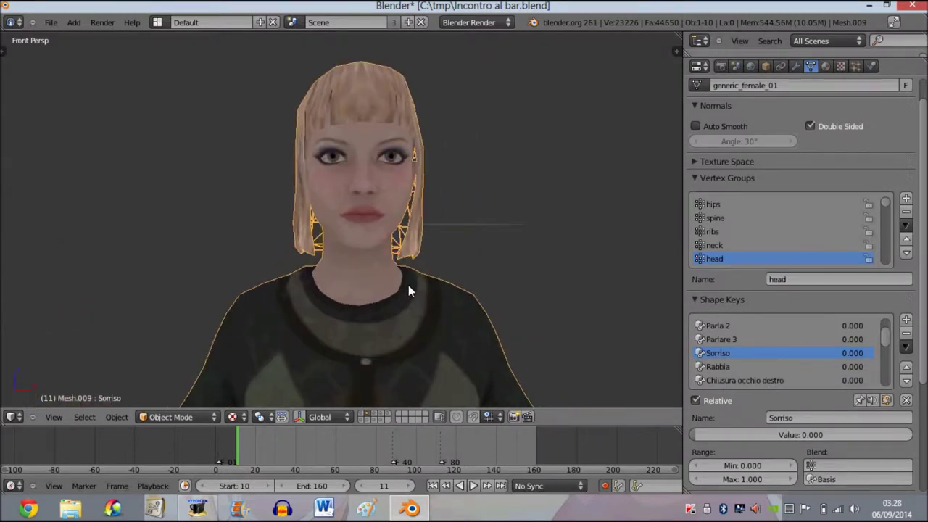
pyautogui.scroll(1, 403, 297)
pyautogui.scroll(-2, 403, 291)
pyautogui.scroll(2, 809, 346)
# - Select the Parla 1 shape key and keyframe its value at 0 on frame 11
pyautogui.click(739, 338)
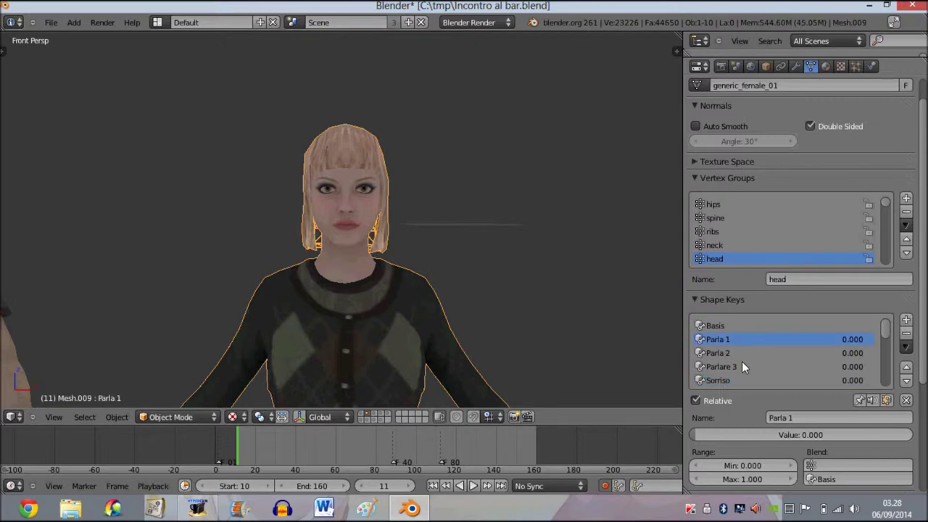
pyautogui.rightClick(779, 418)
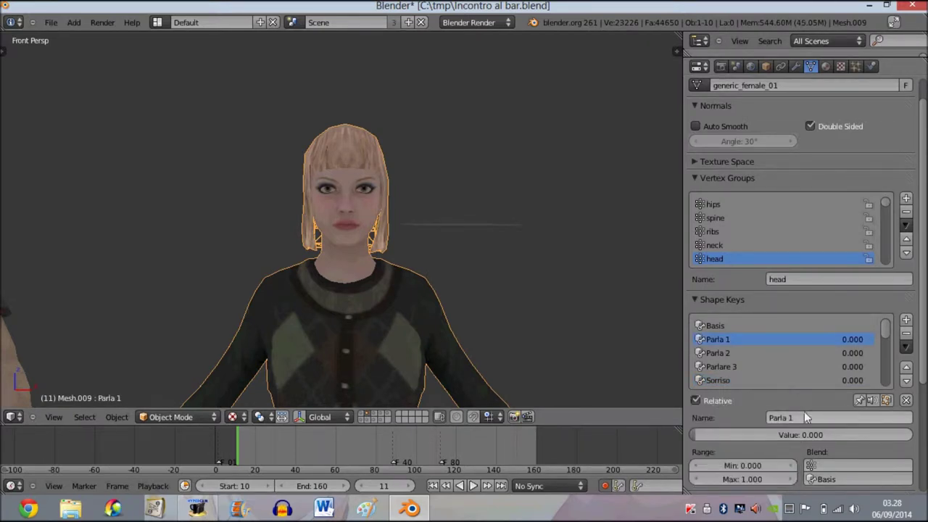
pyautogui.rightClick(770, 435)
pyautogui.click(732, 356)
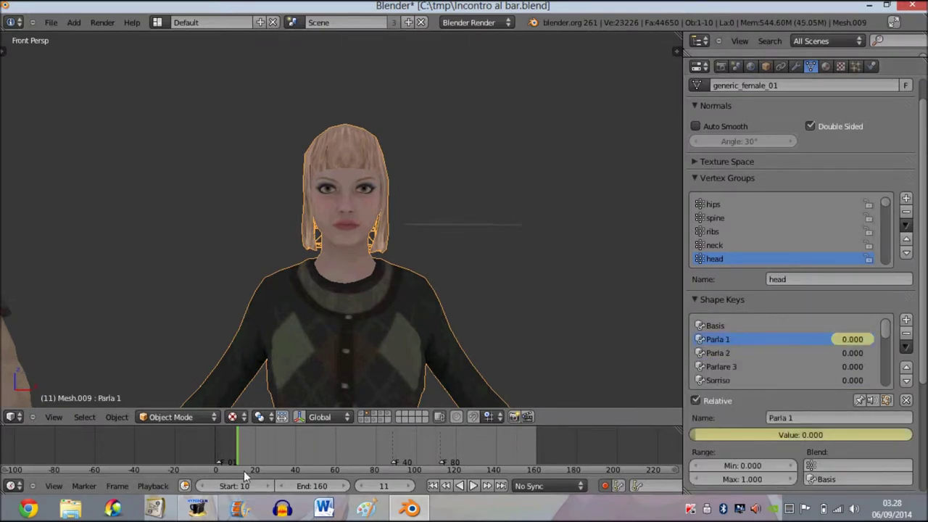
# - At frame 30, raise Parla 1 to 1.000 and keyframe it
pyautogui.moveTo(256, 454); pyautogui.dragTo(275, 451)
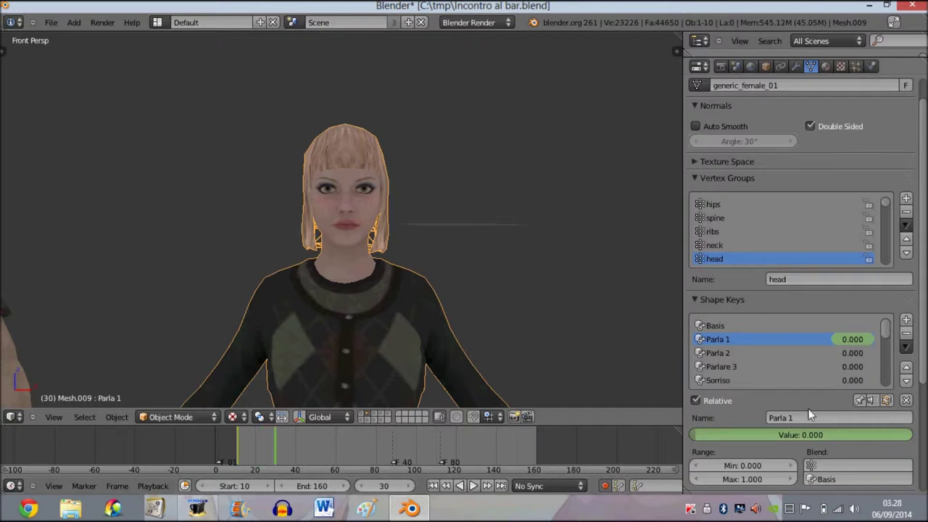
pyautogui.moveTo(699, 432); pyautogui.dragTo(734, 432)
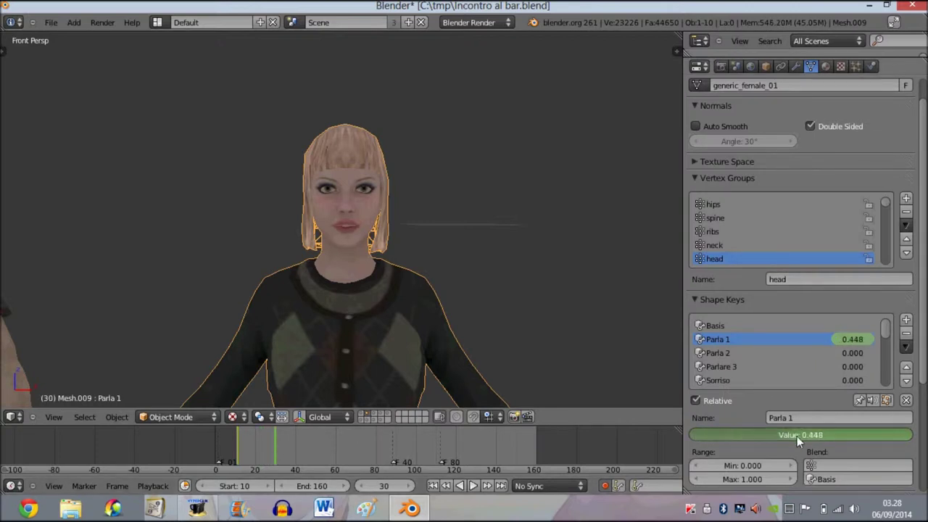
pyautogui.moveTo(856, 434); pyautogui.dragTo(865, 434)
pyautogui.press('i')
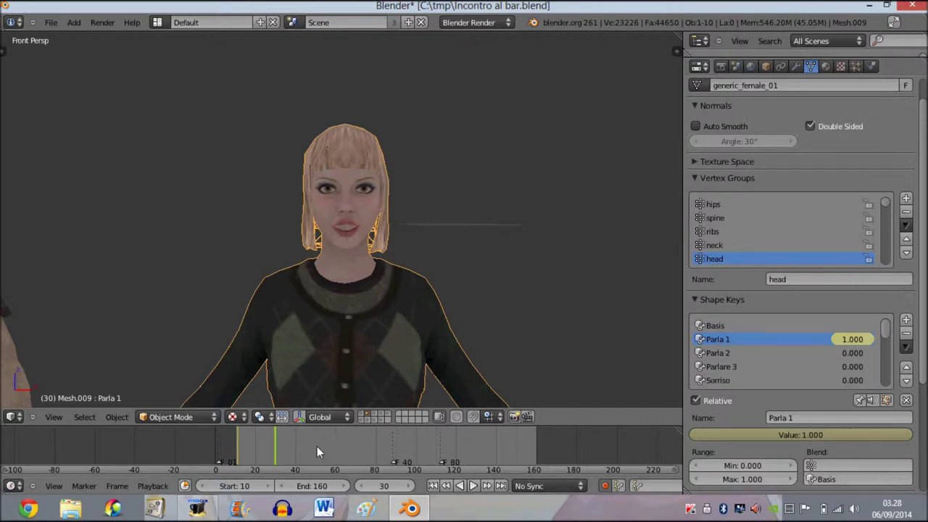
# - At frame 52, bring Parla 1 back to 0.000, then return to the start frame
pyautogui.click(320, 444)
pyautogui.moveTo(882, 432)
pyautogui.mouseDown()
pyautogui.moveTo(575, 437)
pyautogui.moveTo(684, 430)
pyautogui.mouseUp()
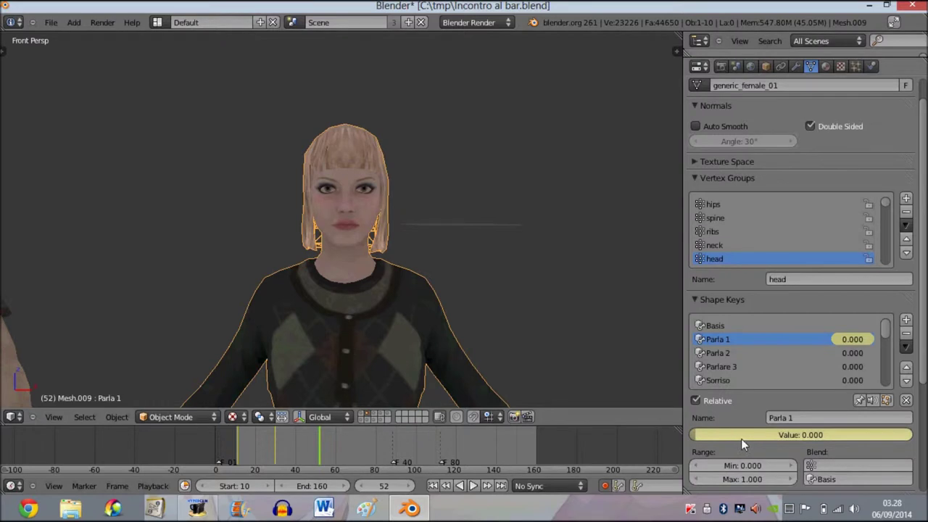
pyautogui.click(433, 487)
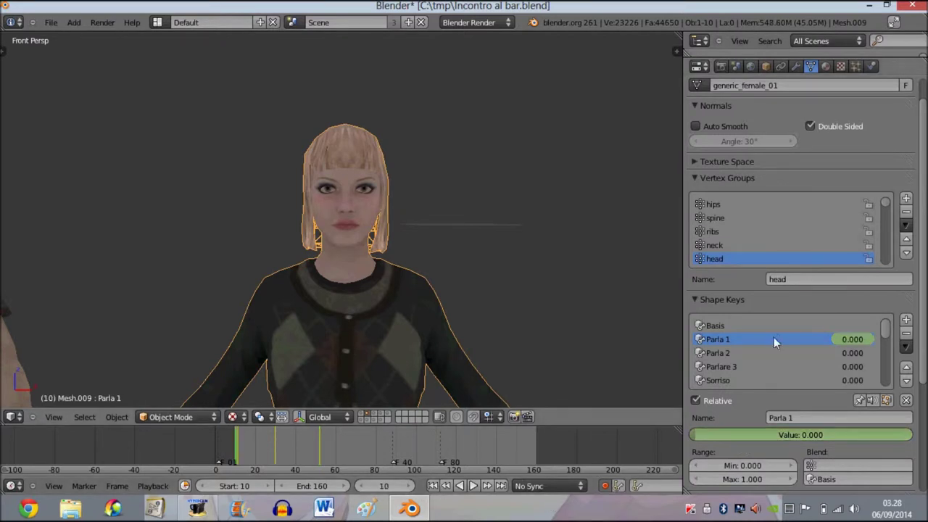
# - Select the Sorriso shape key and keyframe its value at 0 on frame 10
pyautogui.scroll(-1, 751, 363)
pyautogui.click(710, 366)
pyautogui.rightClick(725, 435)
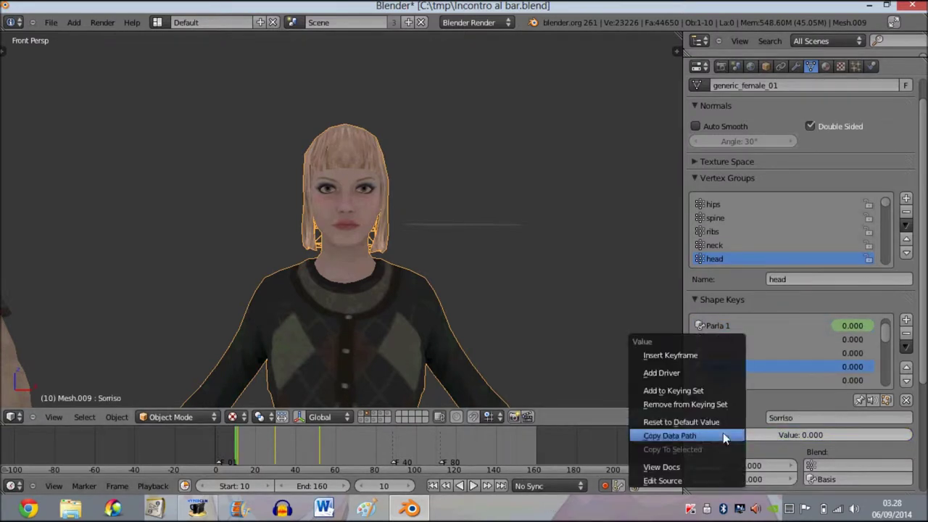
pyautogui.click(695, 357)
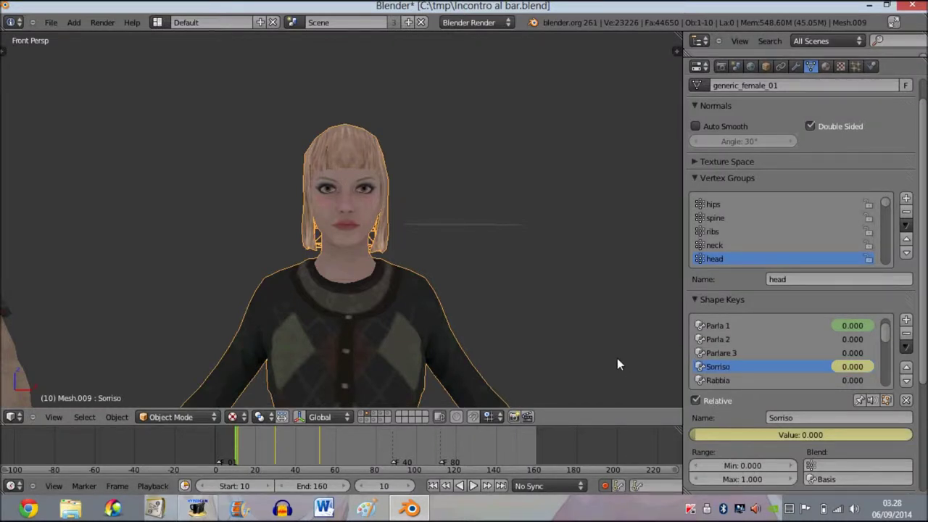
pyautogui.hotkey('ctrl', 'z')
pyautogui.click(446, 486)
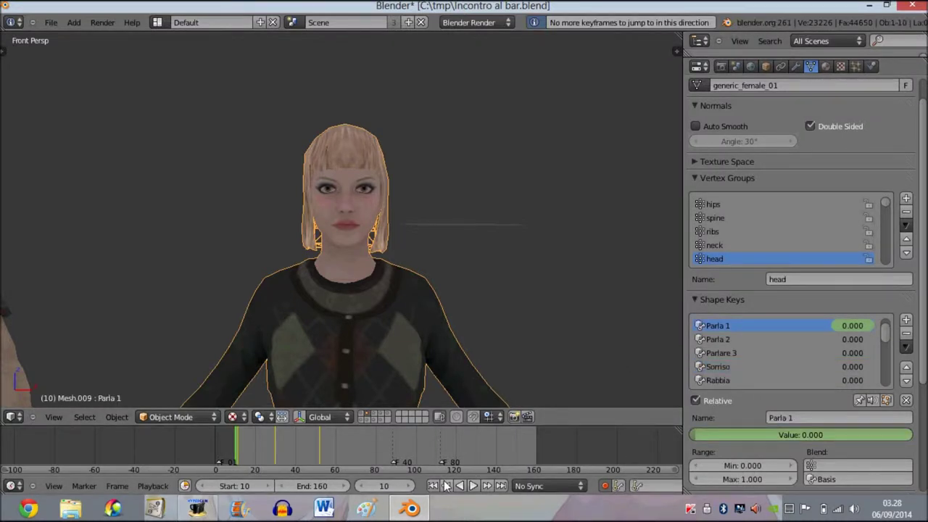
pyautogui.rightClick(745, 434)
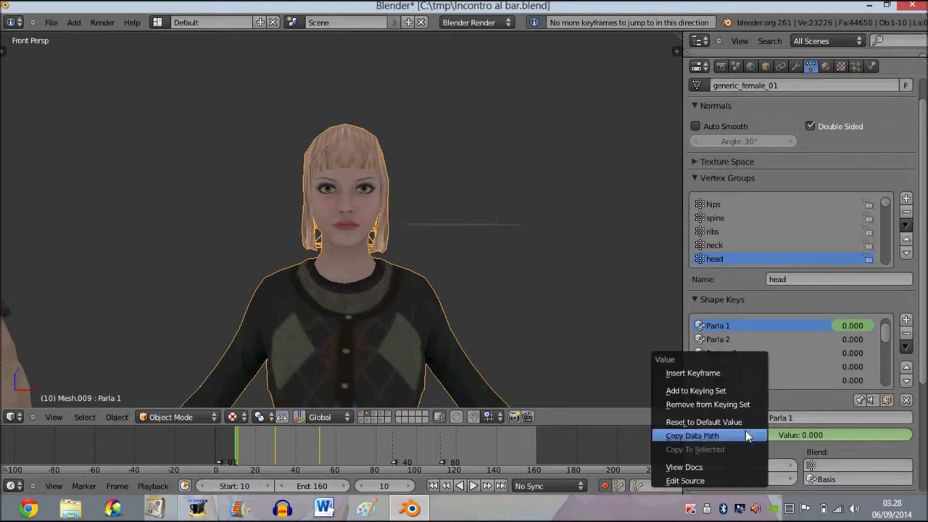
pyautogui.press('Escape')
pyautogui.click(714, 367)
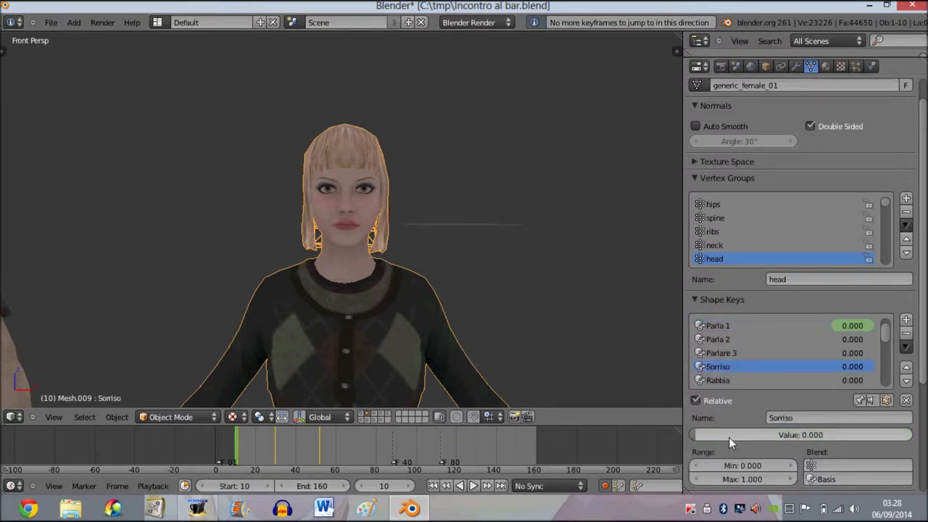
pyautogui.rightClick(729, 437)
pyautogui.click(695, 360)
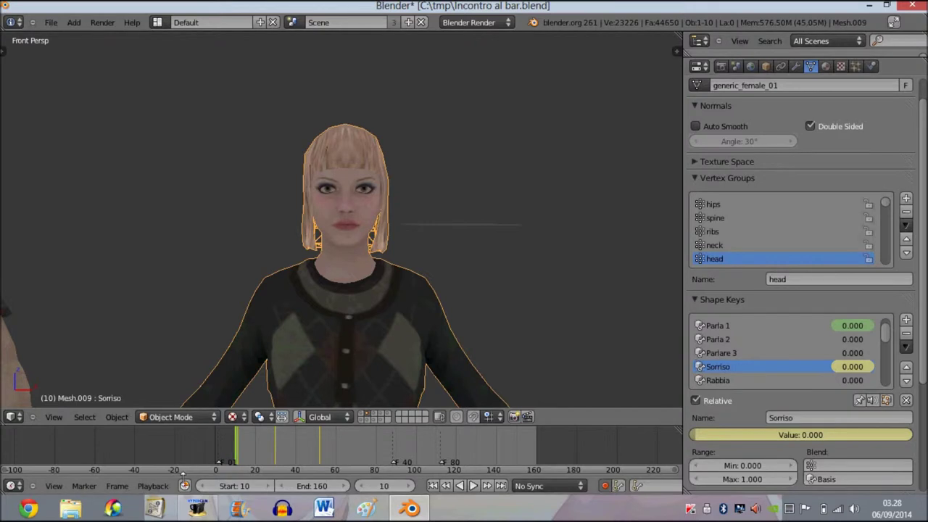
# - At frame 30, raise Sorriso to 1.000 and keyframe it
pyautogui.click(274, 448)
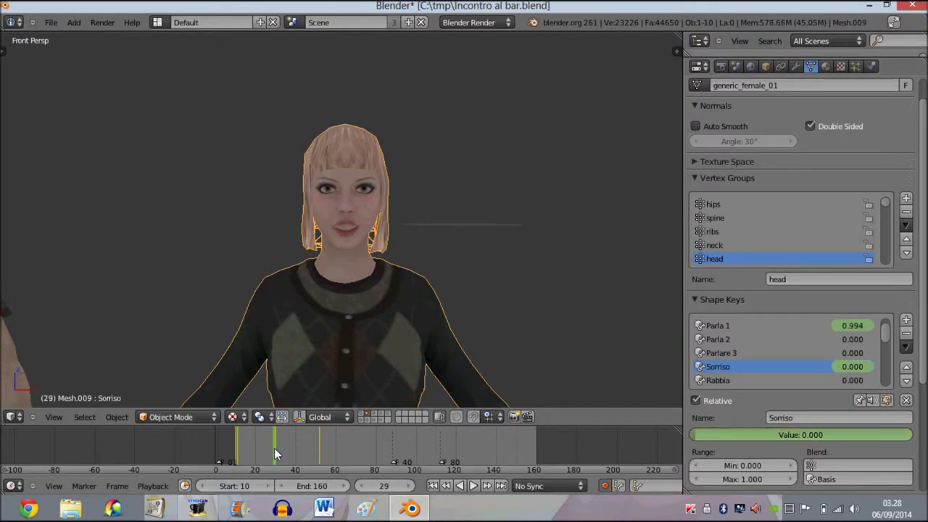
pyautogui.click(275, 451)
pyautogui.moveTo(702, 432); pyautogui.dragTo(709, 433)
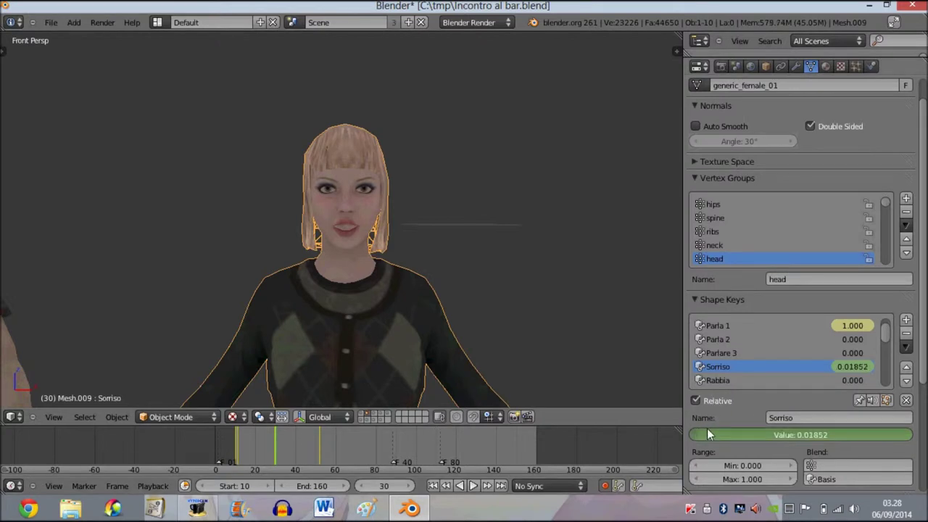
pyautogui.moveTo(773, 428); pyautogui.dragTo(906, 434)
pyautogui.press('i')
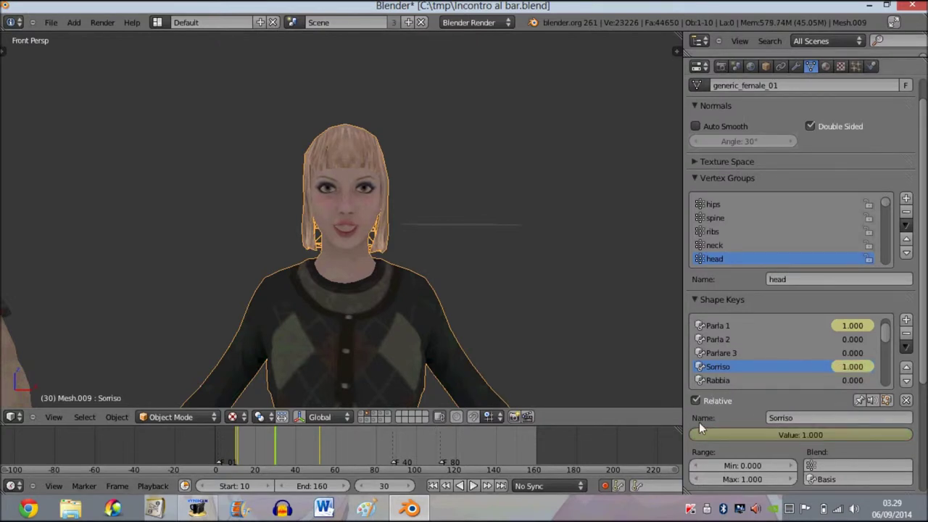
# - At frame 52, set Sorriso back to 0 and keyframe it
pyautogui.click(320, 439)
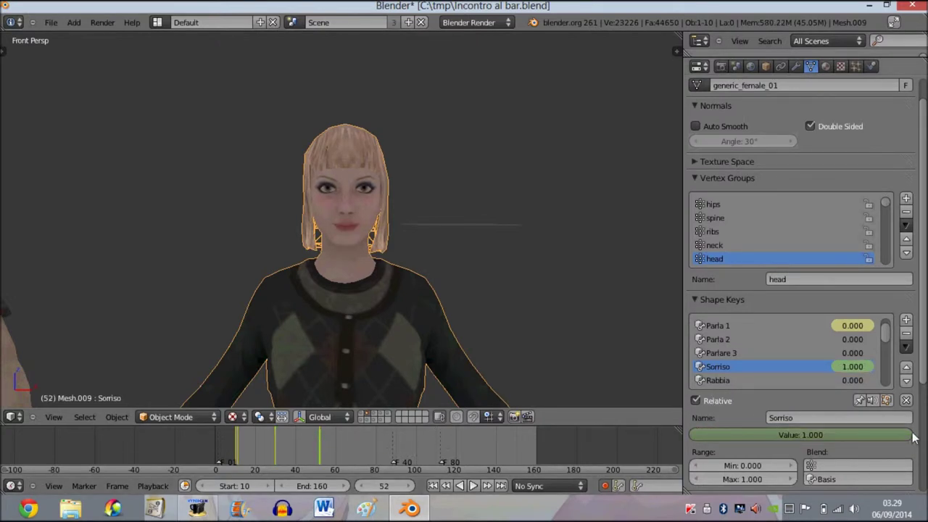
pyautogui.moveTo(906, 436); pyautogui.dragTo(697, 431)
pyautogui.press('i')
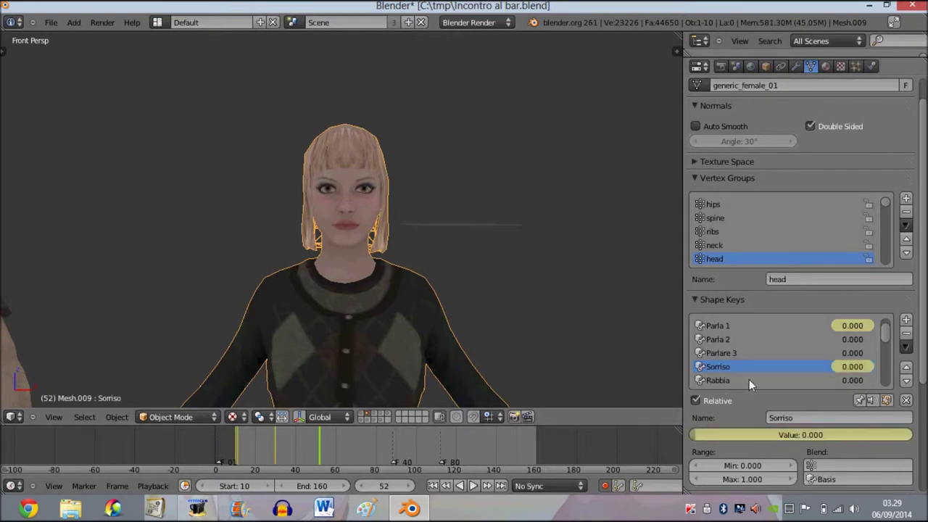
pyautogui.scroll(-1, 751, 376)
pyautogui.scroll(-1, 749, 370)
pyautogui.scroll(-1, 741, 367)
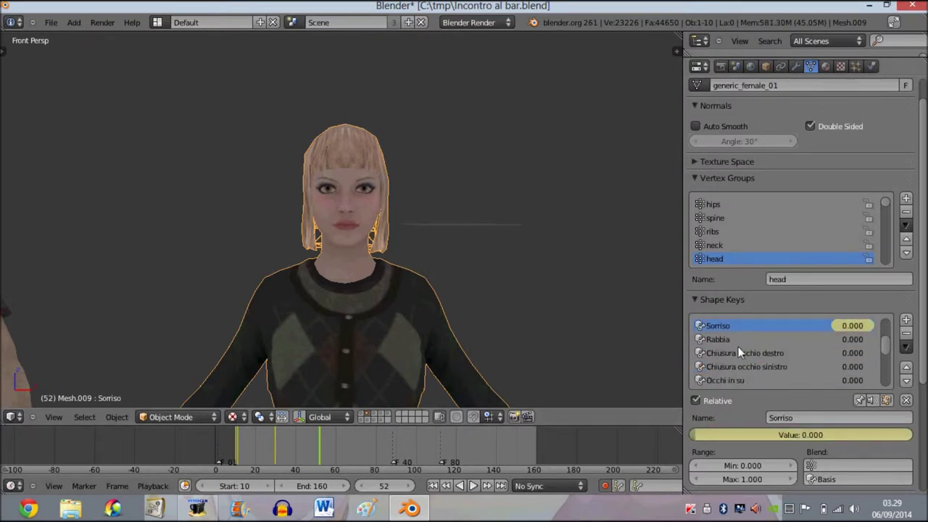
# - Select Chiusura occhio destro and keyframe the open right eye at frame 10
pyautogui.click(751, 353)
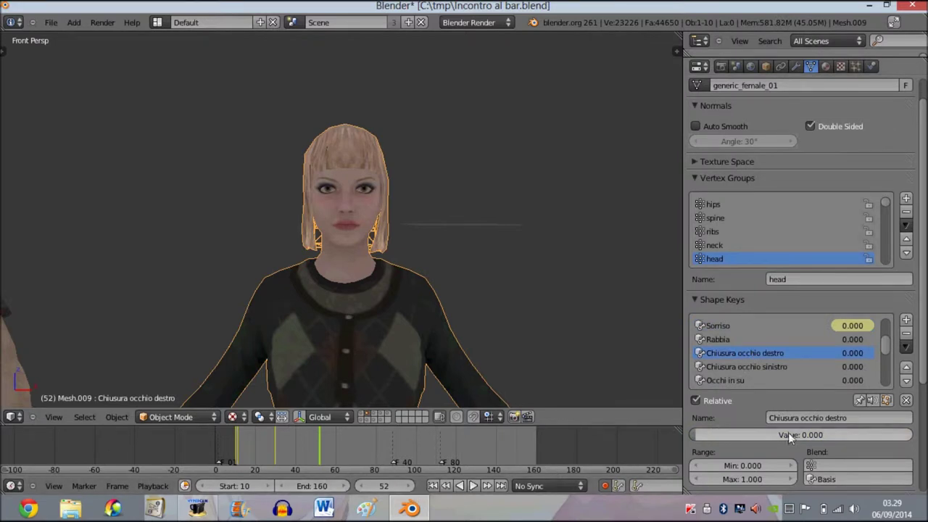
pyautogui.rightClick(739, 437)
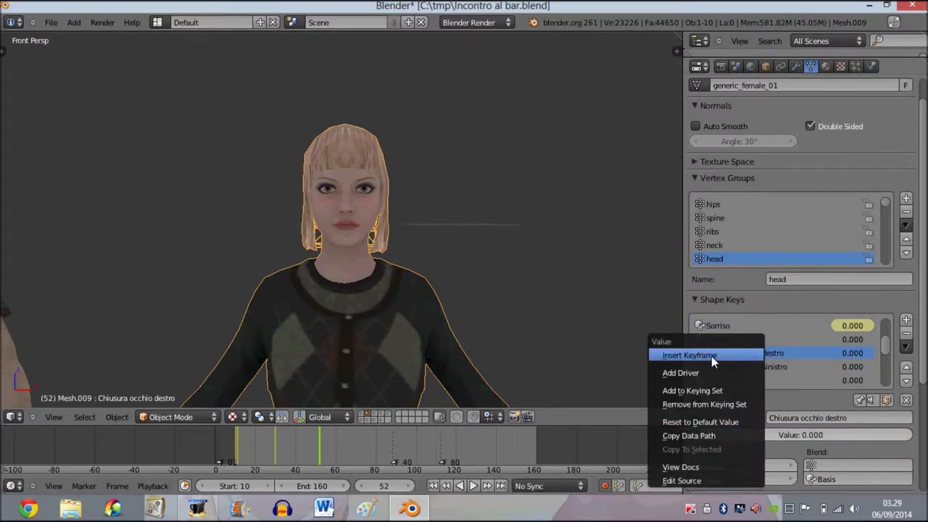
pyautogui.click(431, 487)
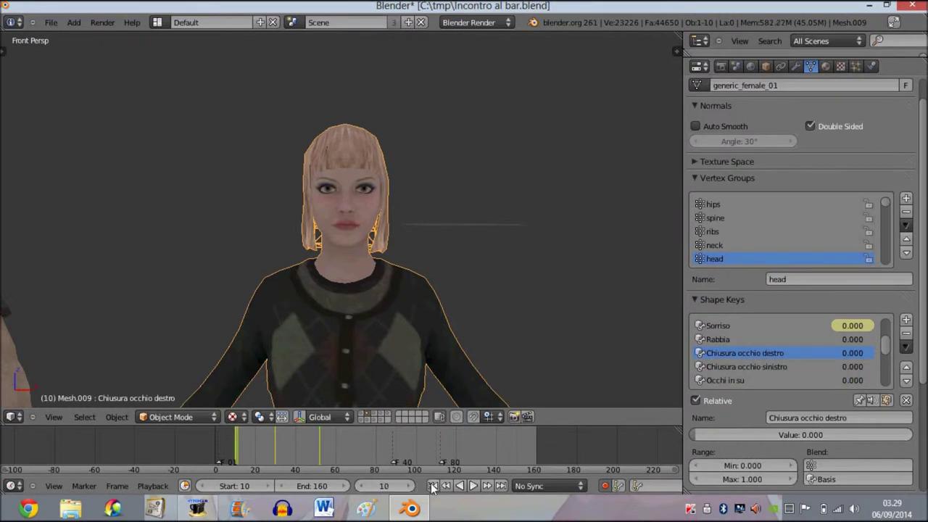
pyautogui.rightClick(811, 435)
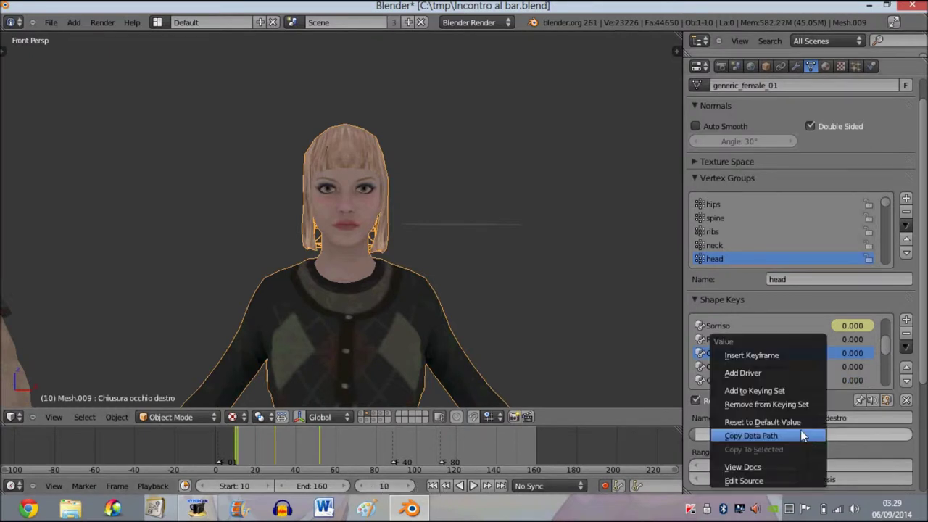
pyautogui.click(769, 354)
# - Key the right eye closed (1.000) at frame 30 and reopened (0.000) at frame 52
pyautogui.click(275, 441)
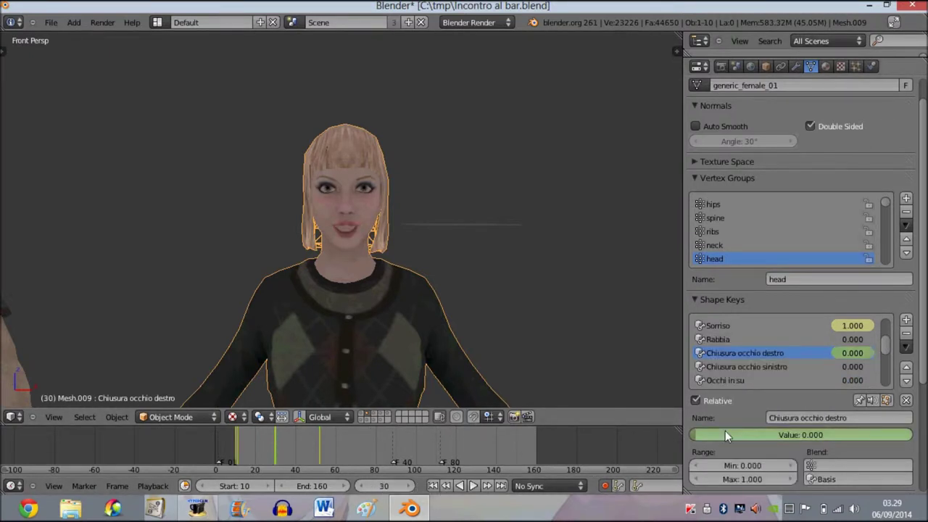
pyautogui.moveTo(696, 434); pyautogui.dragTo(910, 435)
pyautogui.press('i')
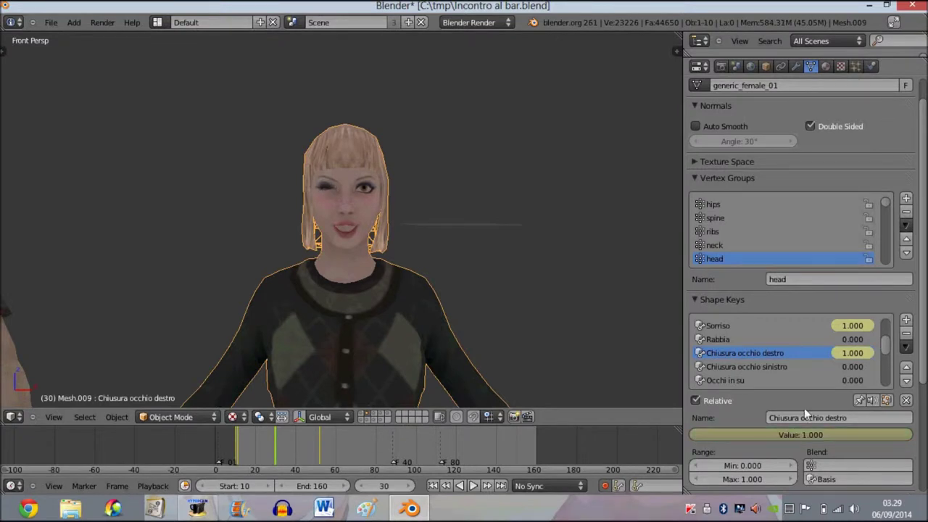
pyautogui.click(318, 437)
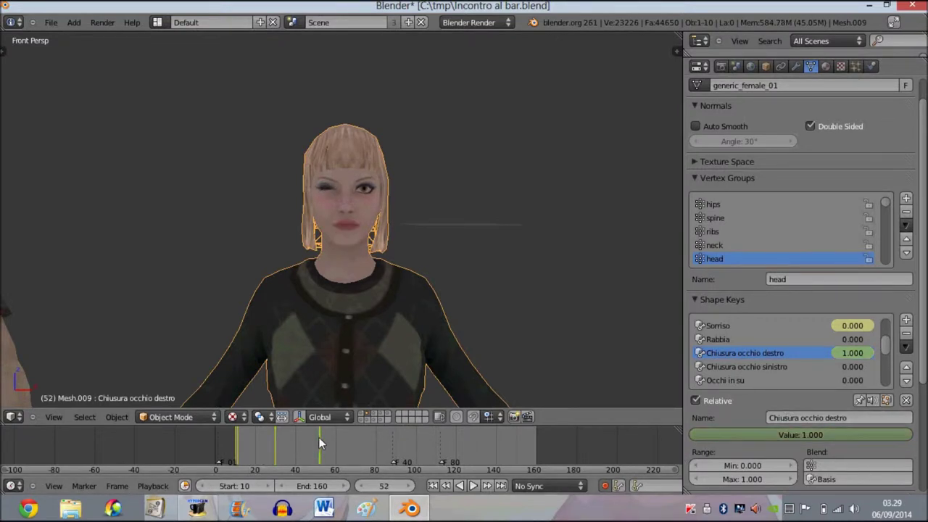
pyautogui.moveTo(895, 435); pyautogui.dragTo(354, 454)
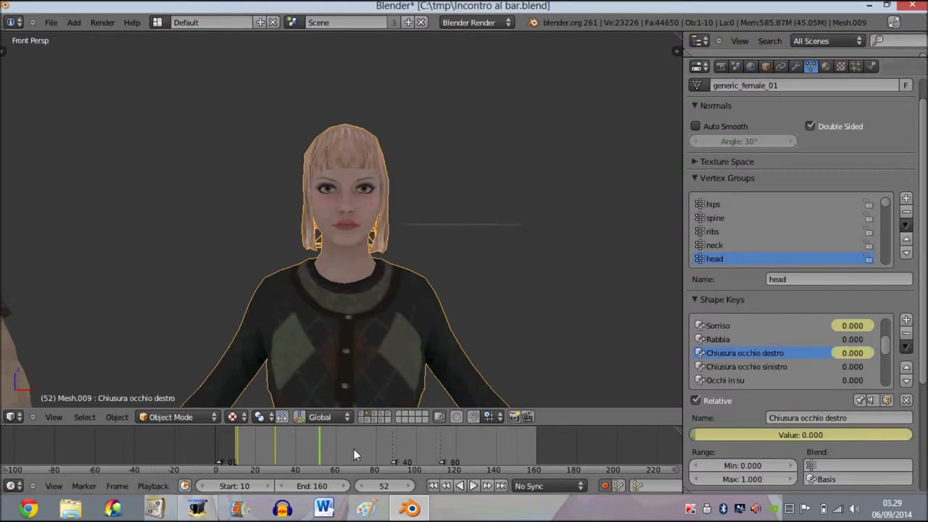
# - Play the animation from the start to preview the wink
pyautogui.click(435, 486)
pyautogui.click(473, 486)
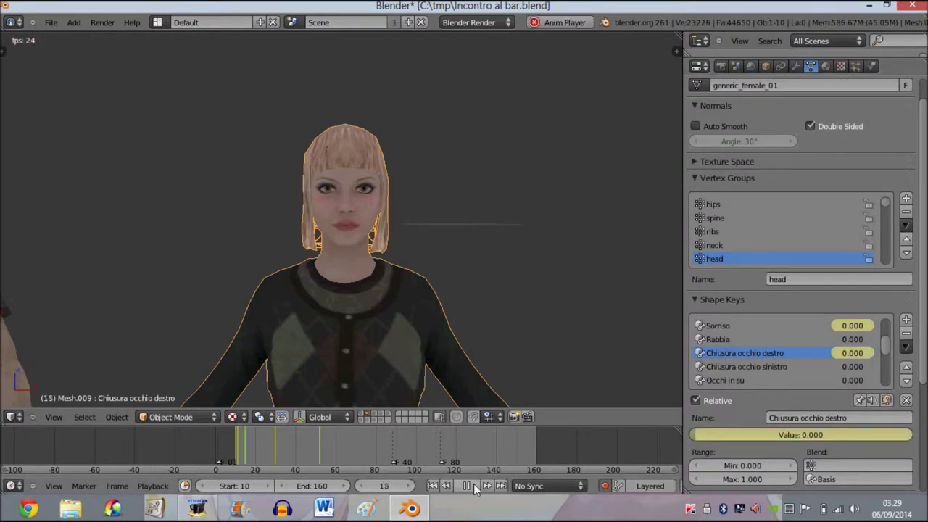
pyautogui.click(473, 485)
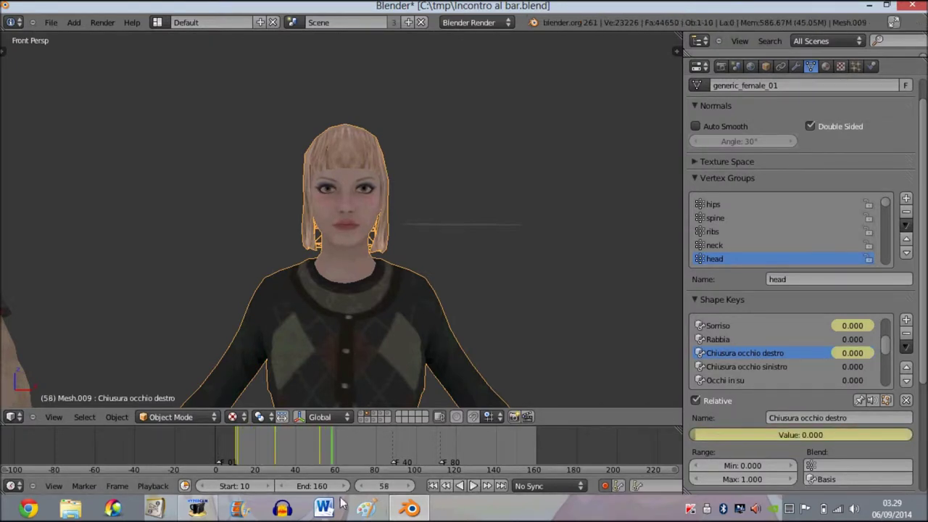
# - Set the animation end frame to 60 and play it from the start
pyautogui.click(312, 486)
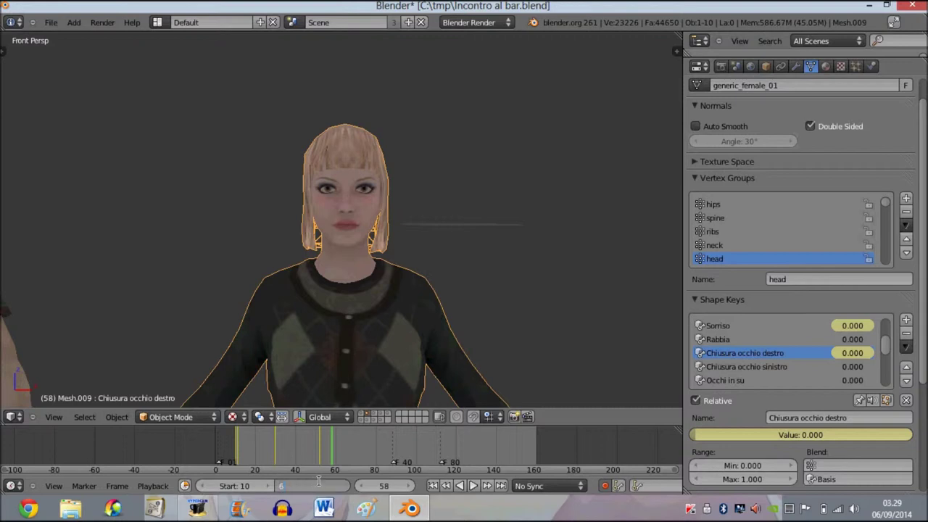
pyautogui.write('0')
pyautogui.press('Return')
pyautogui.click(434, 485)
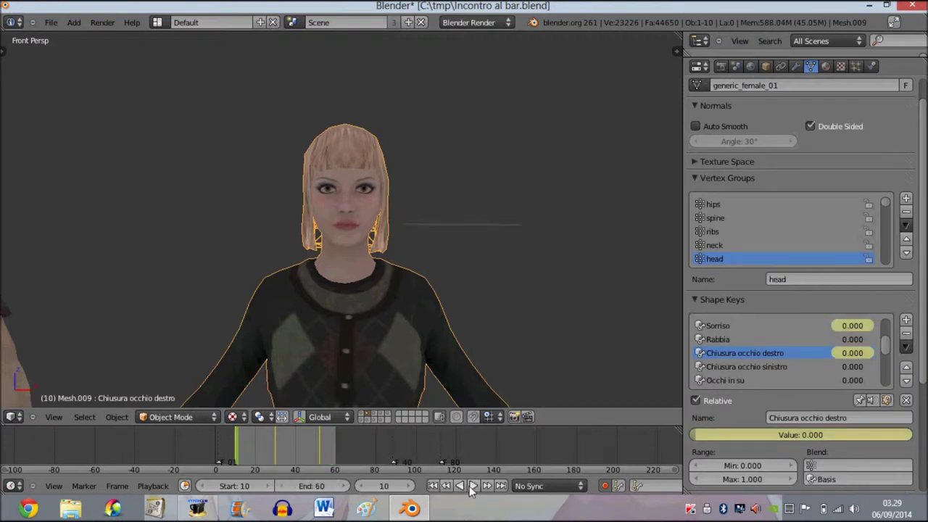
pyautogui.click(472, 486)
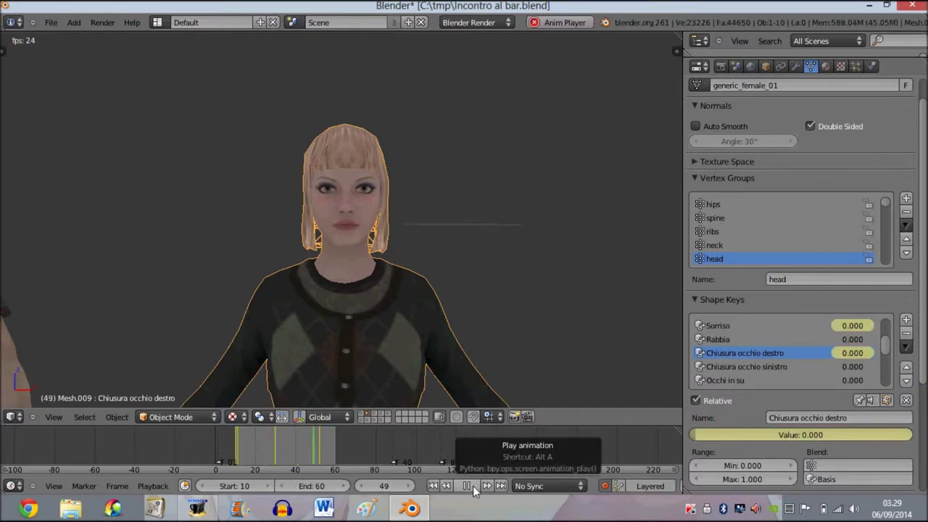
pyautogui.scroll(2, 329, 203)
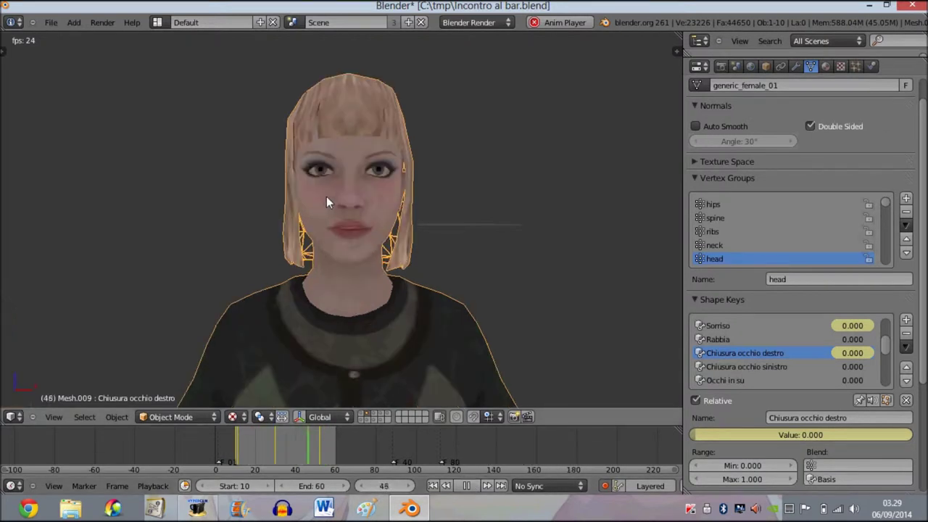
pyautogui.scroll(2, 348, 217)
pyautogui.scroll(2, 377, 239)
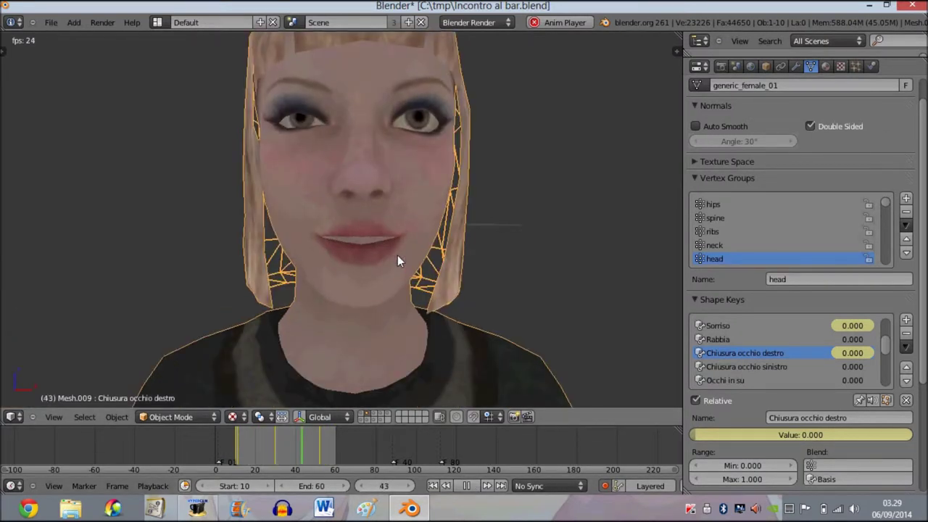
pyautogui.scroll(-2, 826, 345)
pyautogui.scroll(1, 829, 350)
pyautogui.scroll(2, 798, 351)
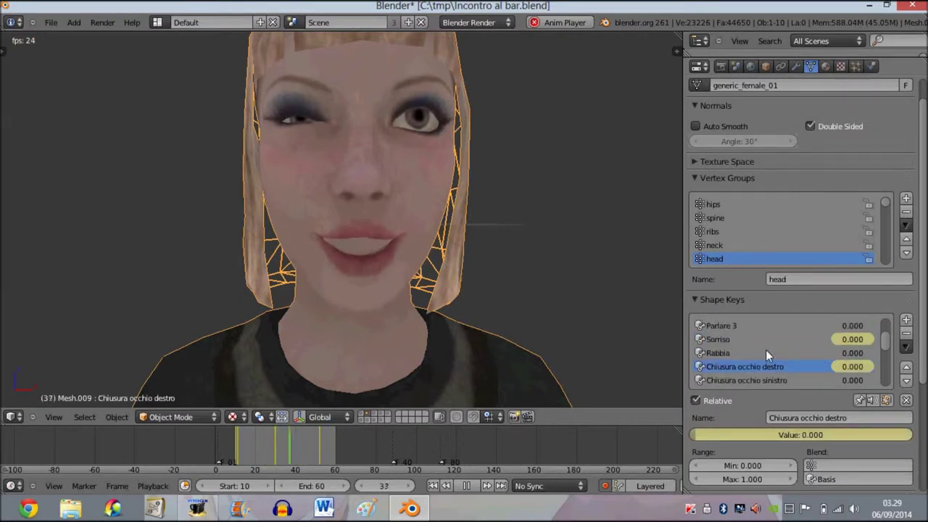
pyautogui.scroll(-1, 766, 350)
pyautogui.scroll(-1, 766, 350)
pyautogui.scroll(-7, 287, 226)
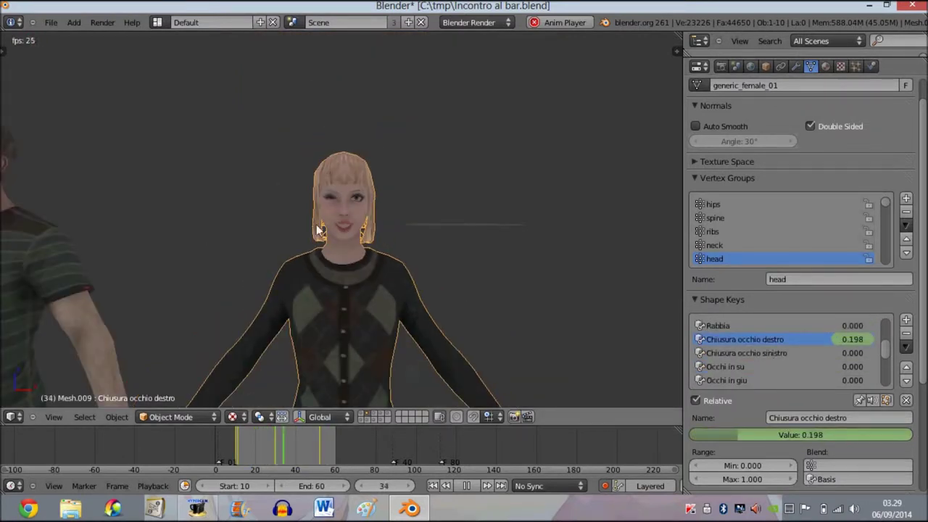
pyautogui.scroll(4, 343, 224)
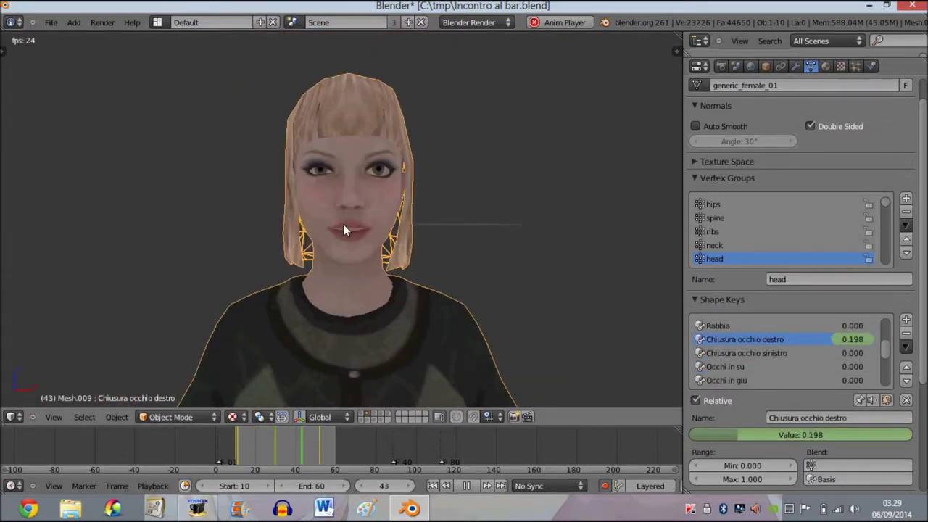
# - Switch viewport shading from Texture to Solid and adjust the zoom
pyautogui.click(237, 417)
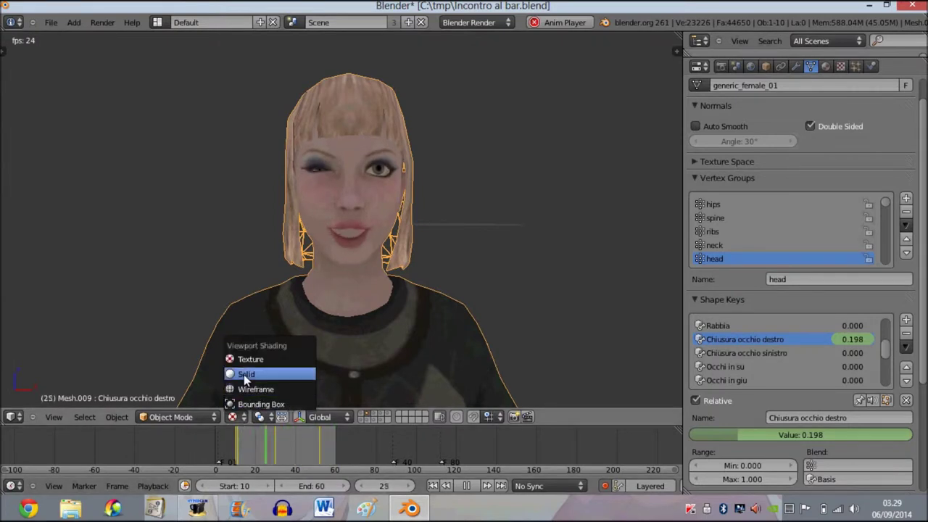
pyautogui.click(243, 374)
pyautogui.scroll(-2, 375, 174)
pyautogui.scroll(-3, 384, 234)
pyautogui.scroll(5, 384, 234)
pyautogui.scroll(2, 384, 234)
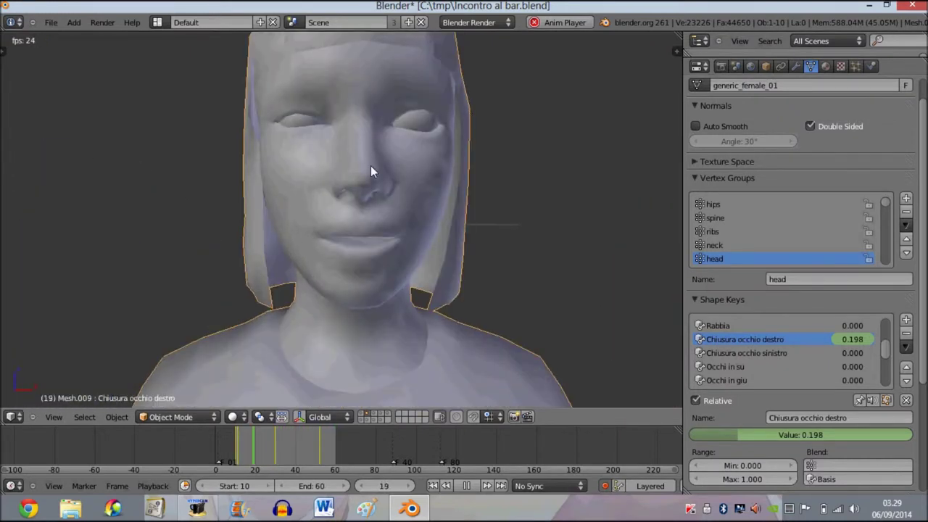
pyautogui.scroll(-4, 302, 243)
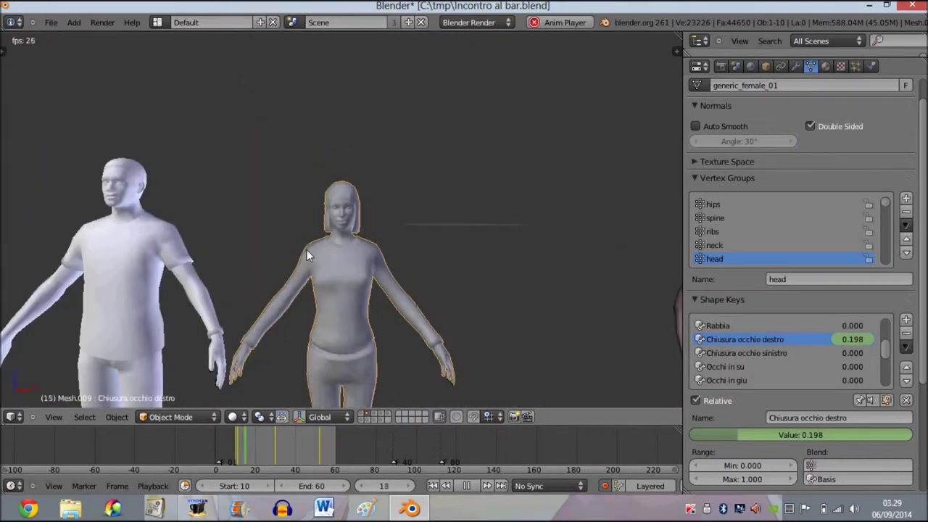
pyautogui.scroll(2, 347, 290)
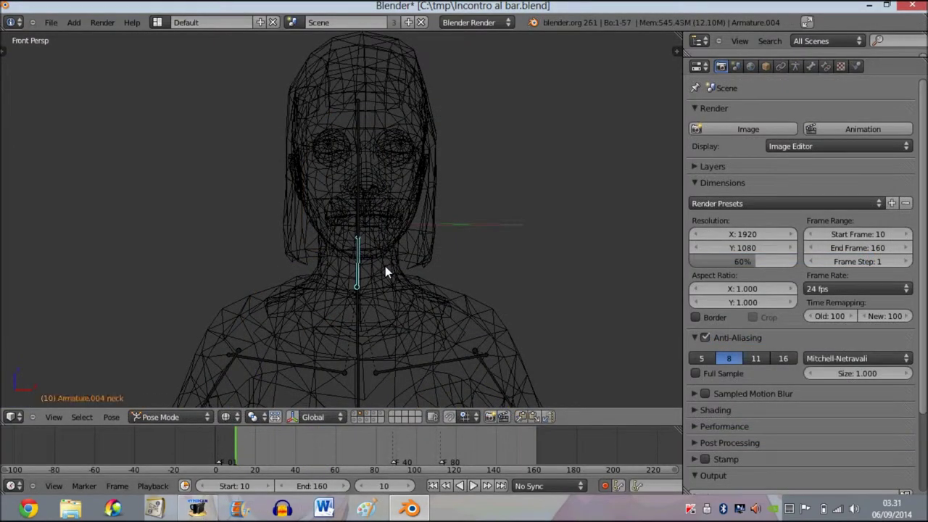
# - Rotate the neck bone to tilt the head at frame 33 and, along Y, at frame 54
pyautogui.click(280, 448)
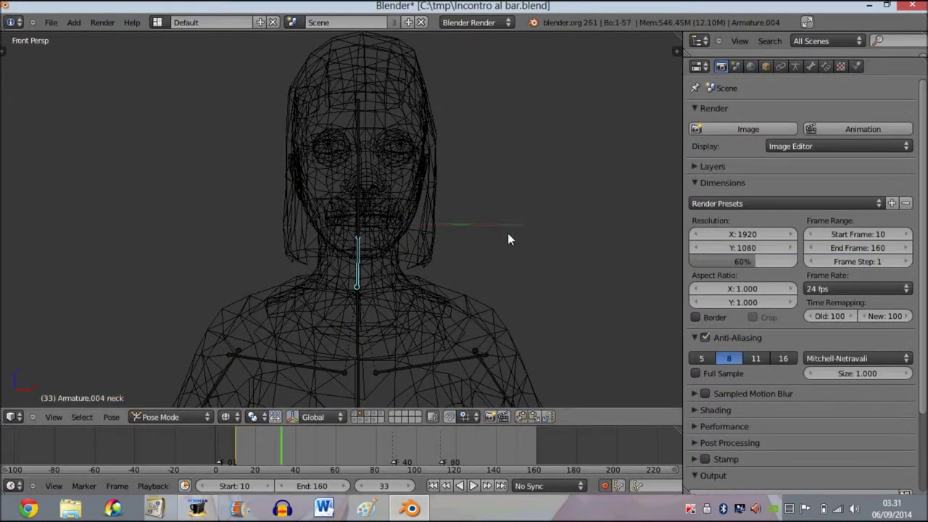
pyautogui.press('r')
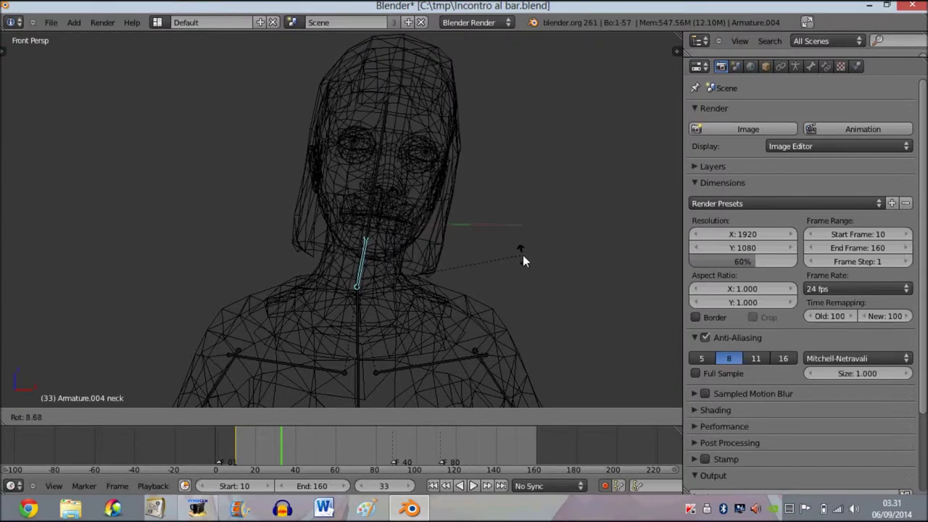
pyautogui.click(527, 274)
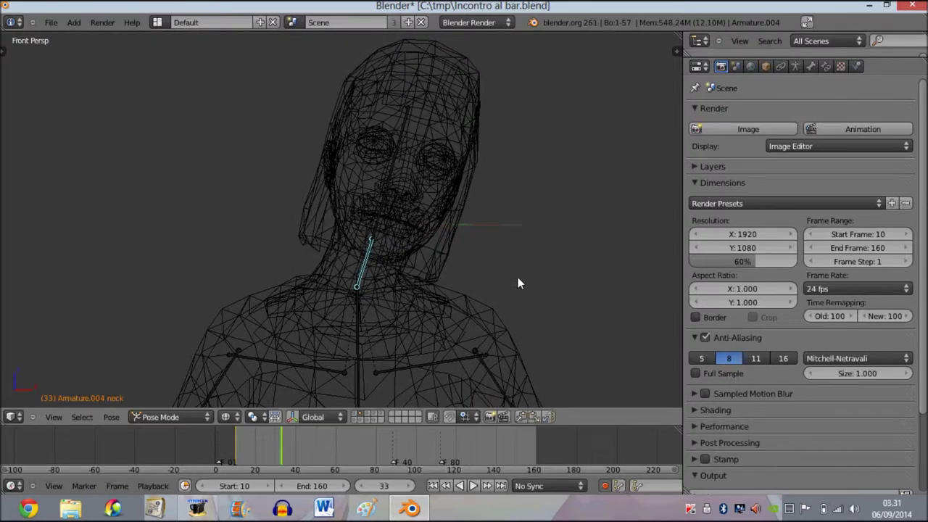
pyautogui.click(323, 448)
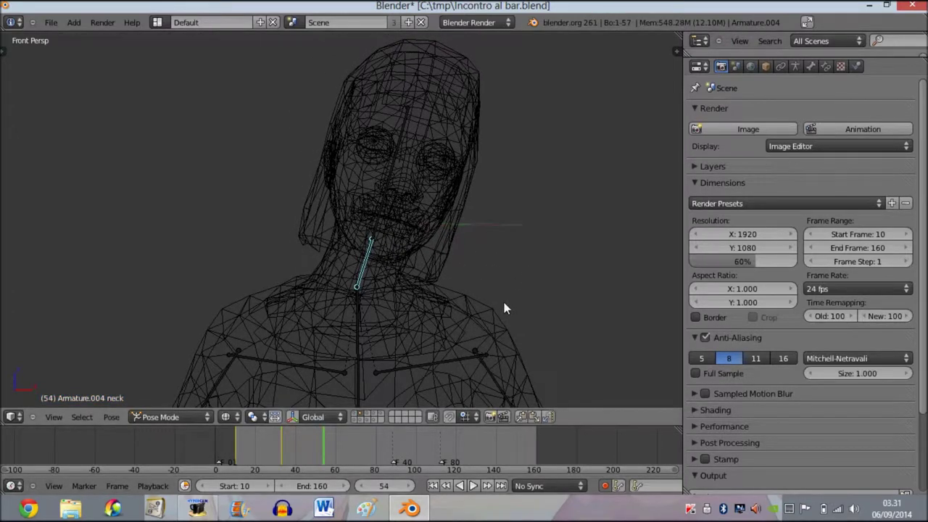
pyautogui.press('r')
pyautogui.press('y')
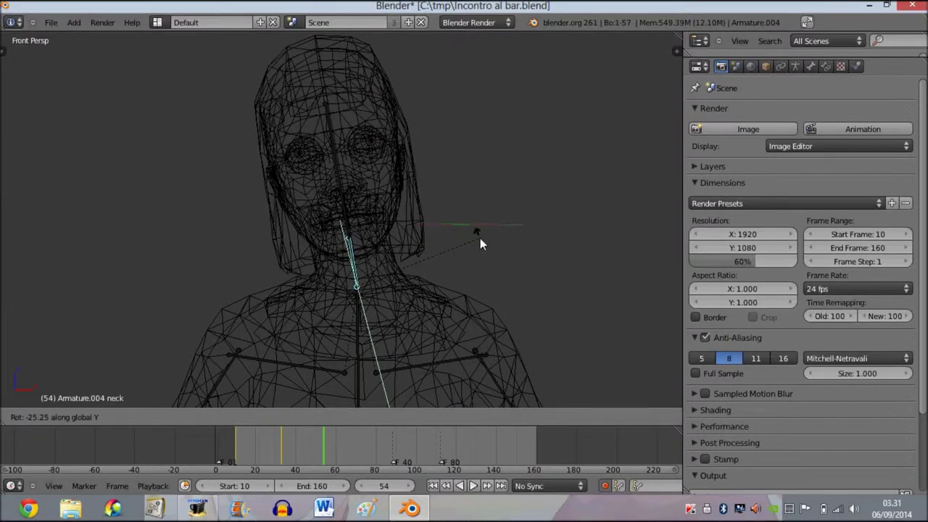
pyautogui.click(480, 237)
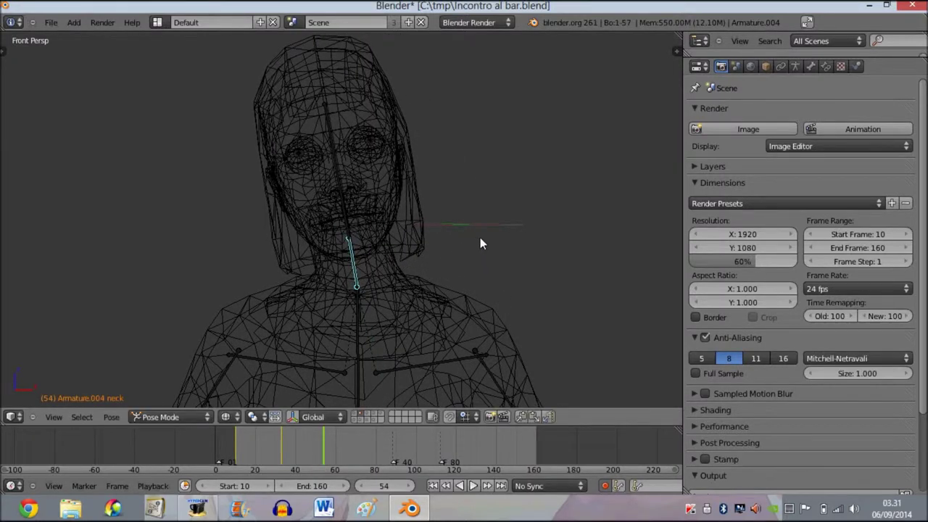
# - Tilt the neck along Y at frame 70, return to frame 10 and select the head bone
pyautogui.click(356, 445)
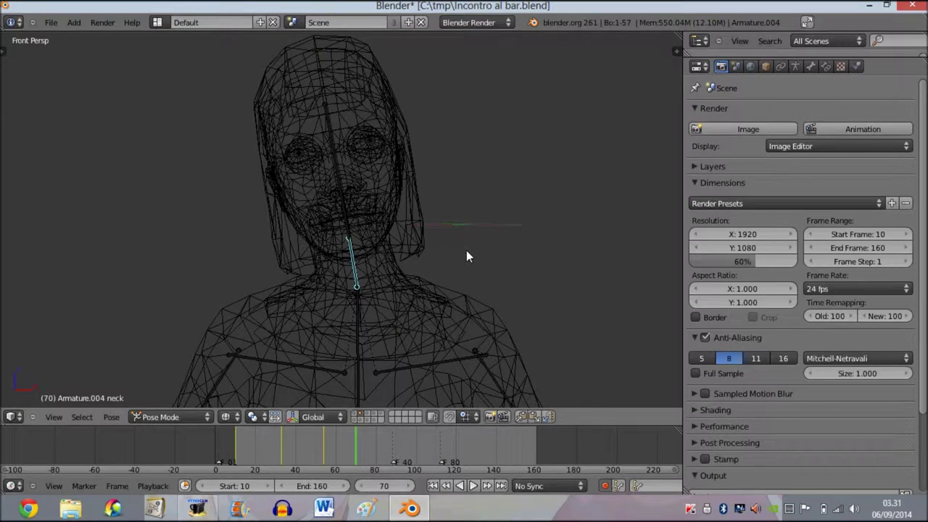
pyautogui.press('r')
pyautogui.press('y')
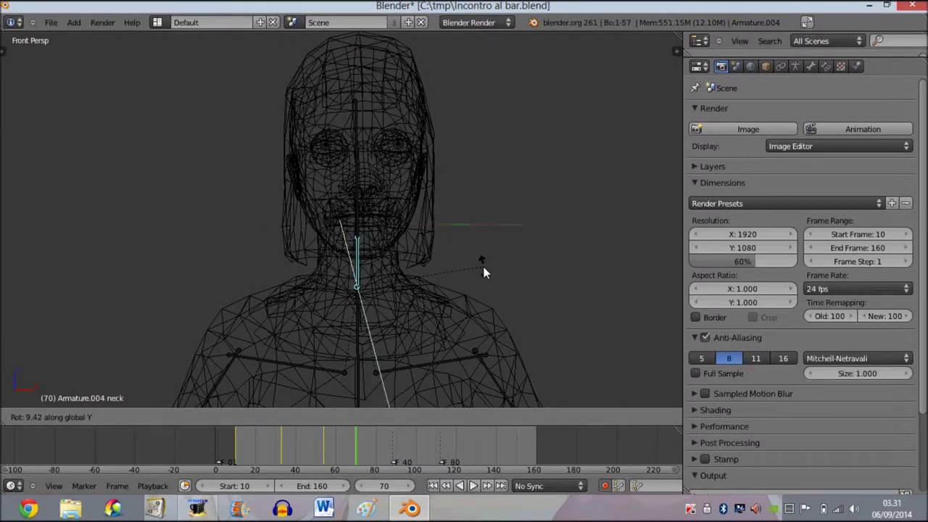
pyautogui.click(484, 273)
pyautogui.click(432, 485)
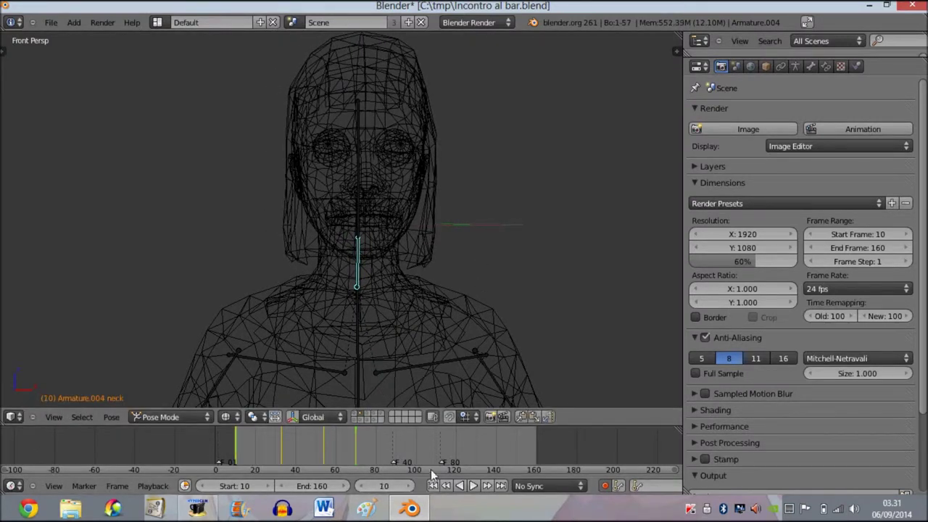
pyautogui.rightClick(361, 217)
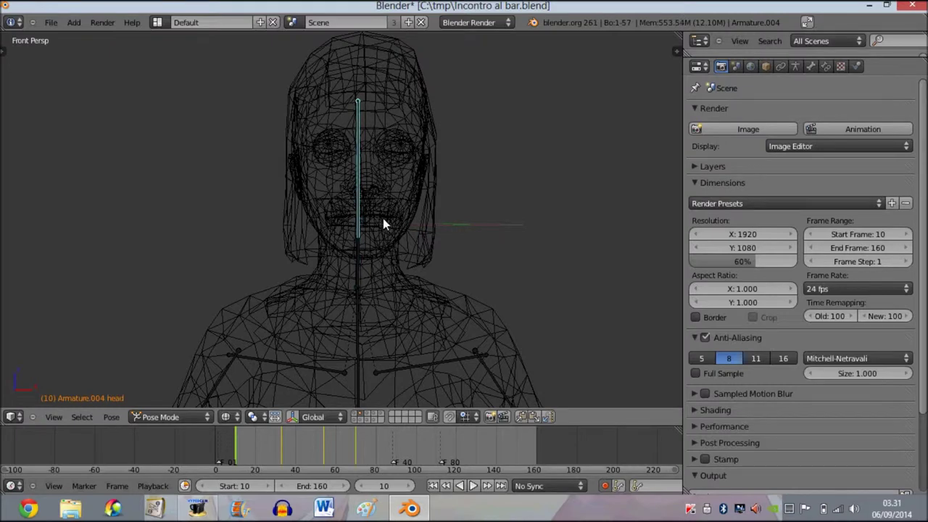
# - Rotate the head bone along Y to tilt it at frame 33
pyautogui.click(281, 439)
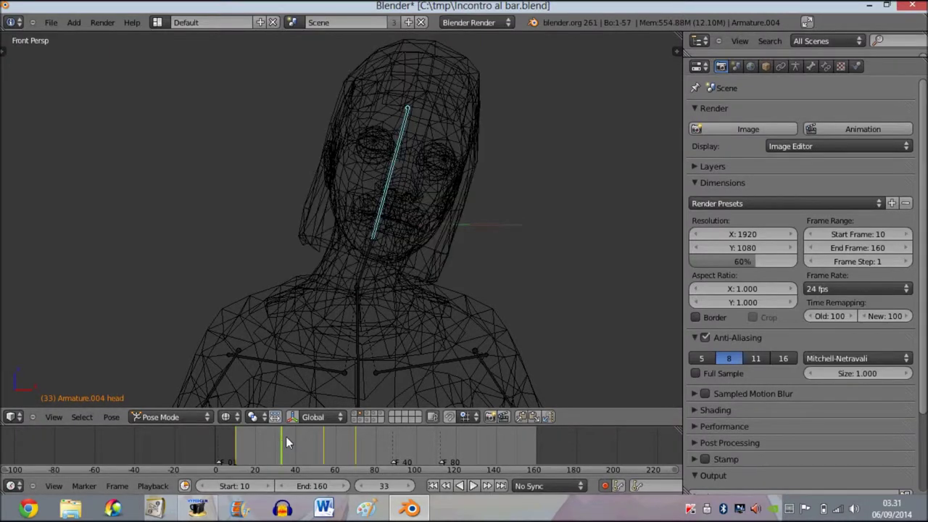
pyautogui.press('r')
pyautogui.press('x')
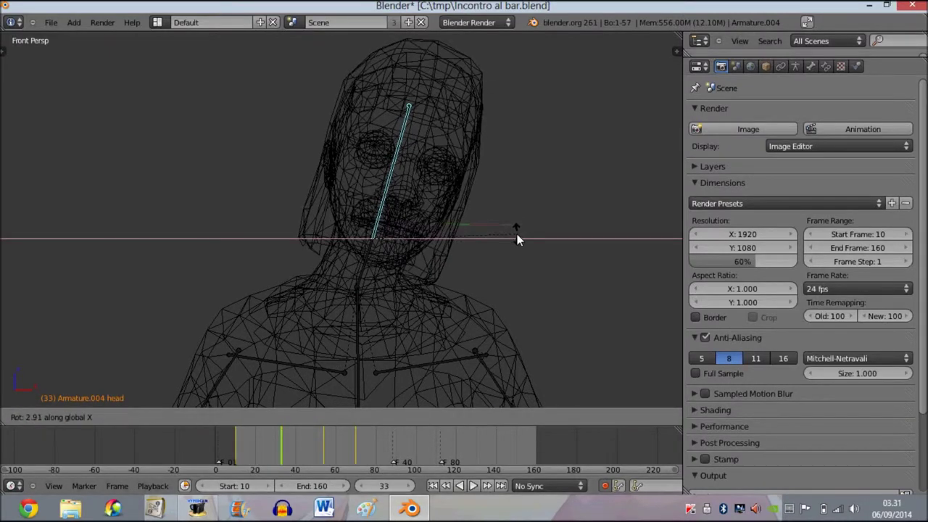
pyautogui.press('y')
pyautogui.click(523, 251)
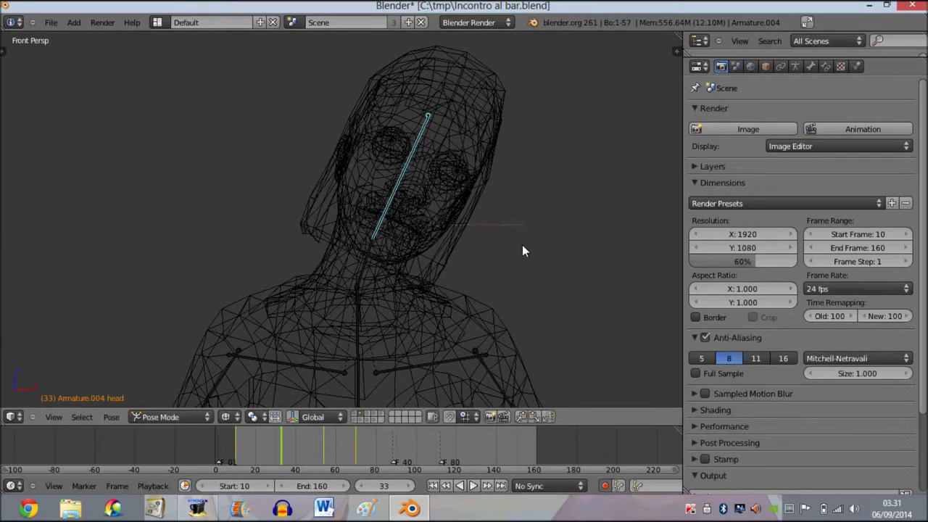
# - Tilt the head sideways at frame 54
pyautogui.click(322, 440)
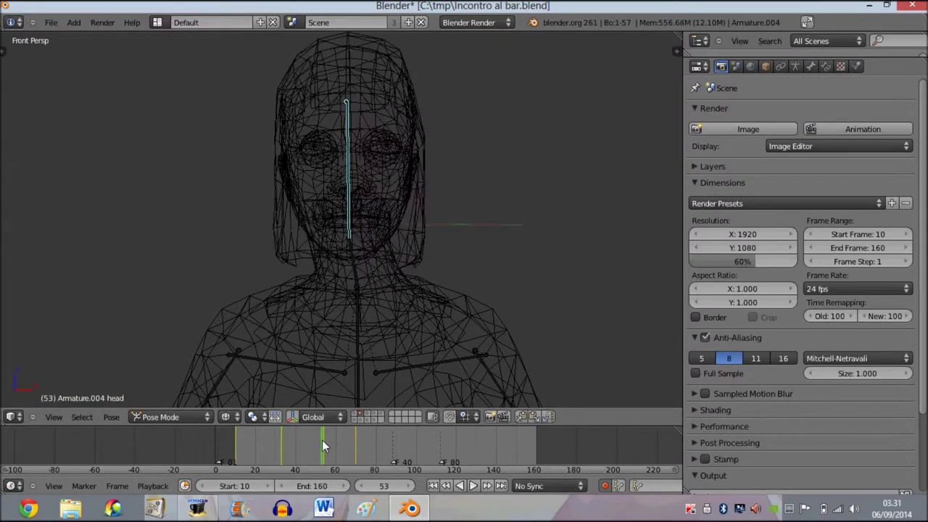
pyautogui.moveTo(322, 440); pyautogui.dragTo(323, 440)
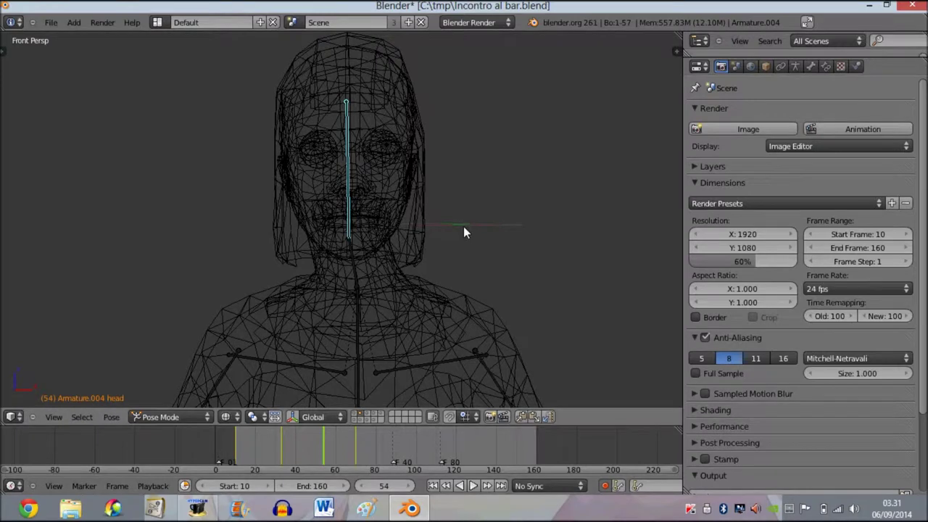
pyautogui.press('r')
pyautogui.click(481, 187)
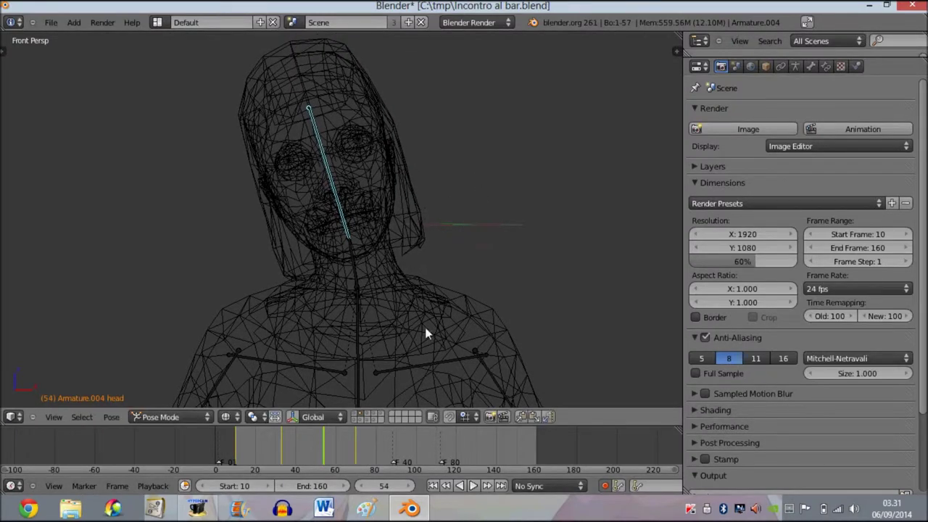
pyautogui.click(355, 439)
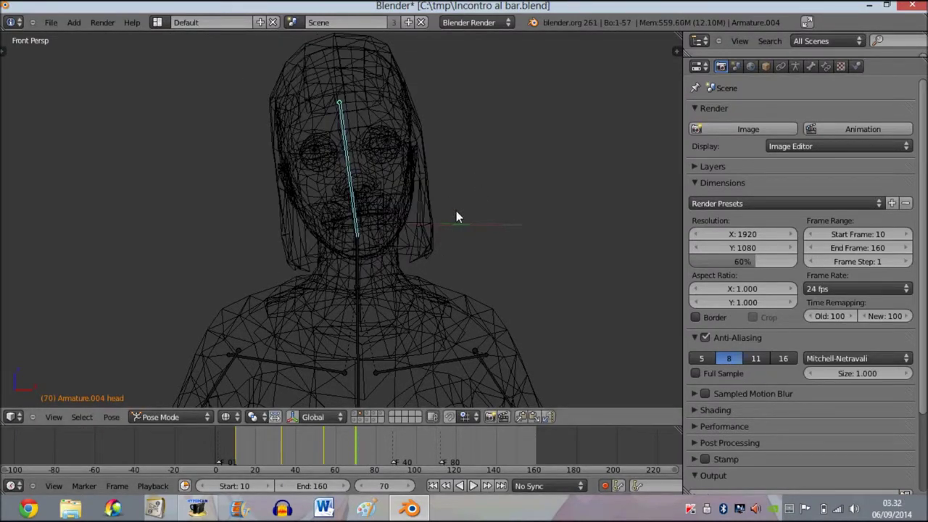
# - Switch to solid shading and rotate the head into its frame 70 pose
pyautogui.press('z')
pyautogui.press('r')
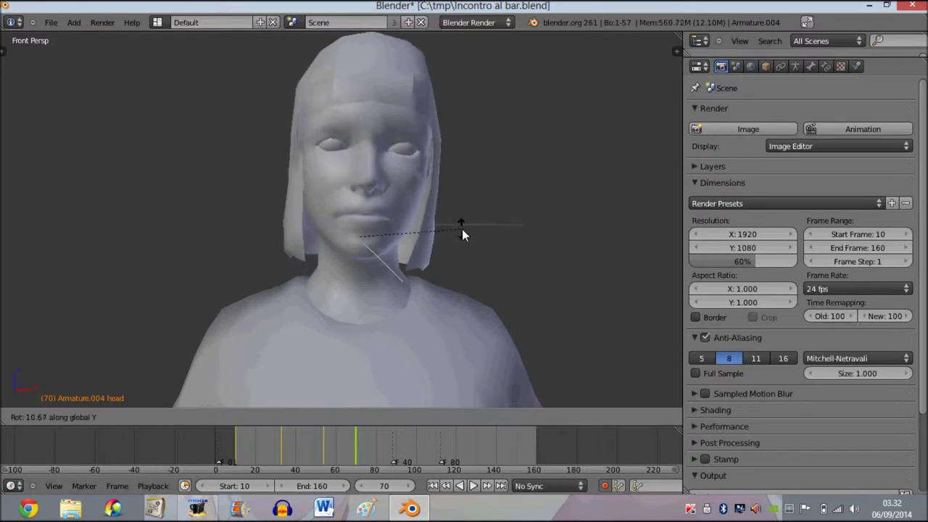
pyautogui.click(460, 223)
# - Play back the head animation, set the end frame to 80 and return to frame 10
pyautogui.click(433, 485)
pyautogui.click(473, 486)
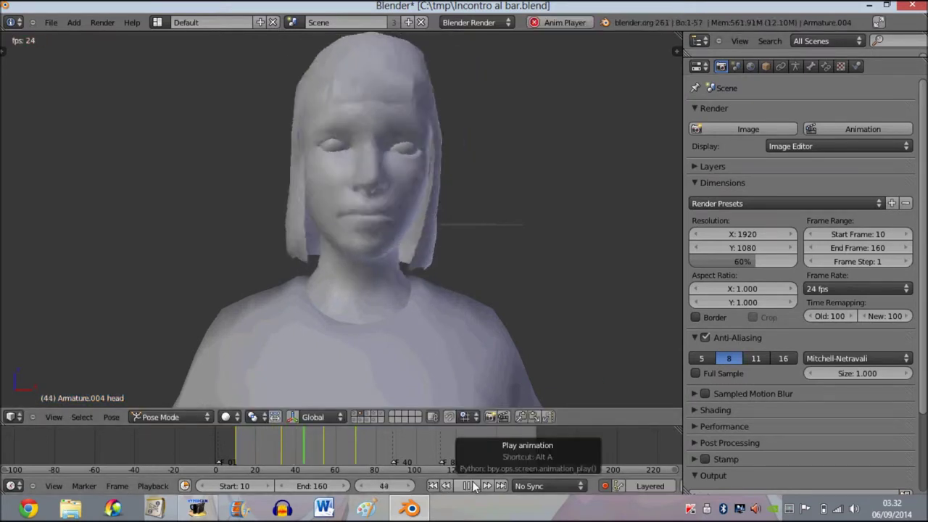
pyautogui.click(472, 486)
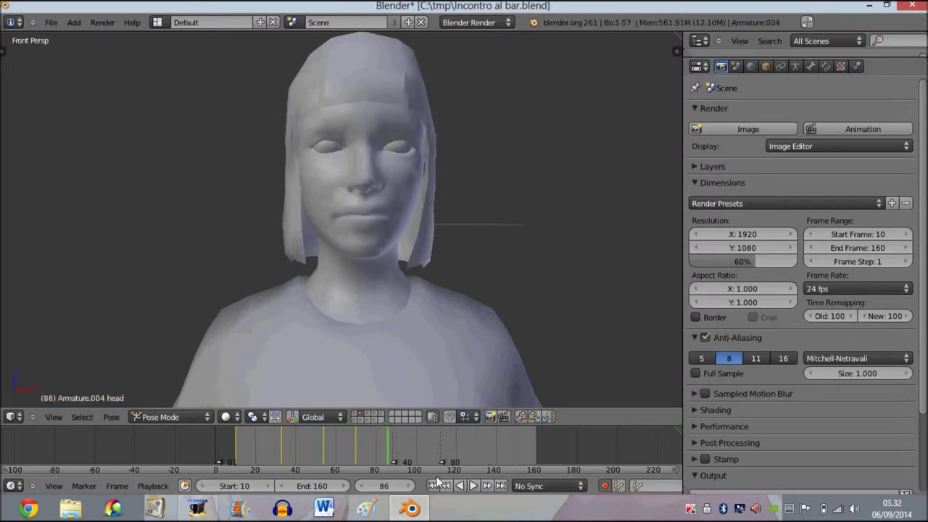
pyautogui.click(357, 446)
pyautogui.click(315, 486)
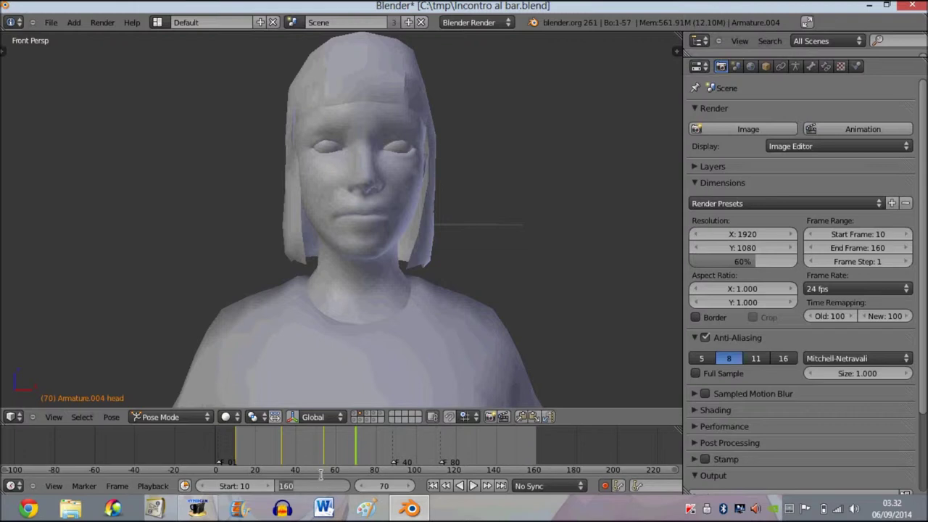
pyautogui.write('80')
pyautogui.press('Return')
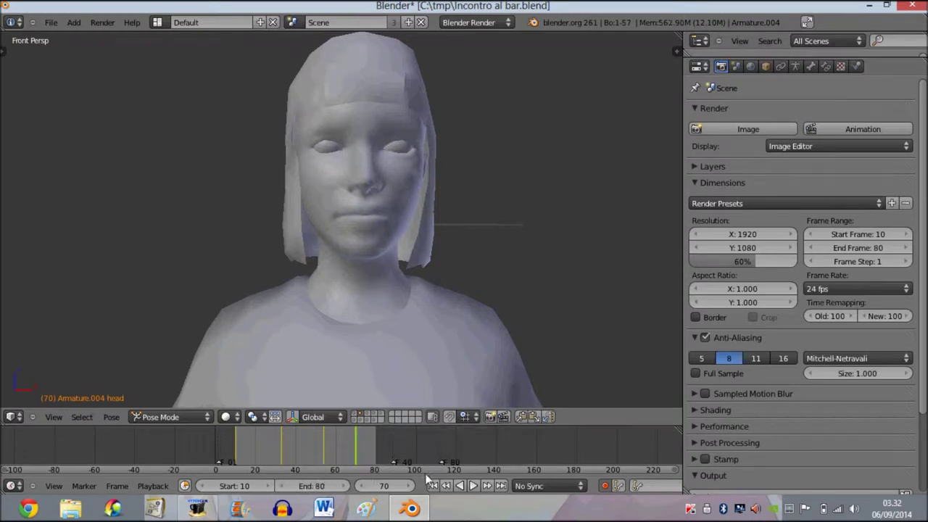
pyautogui.click(432, 487)
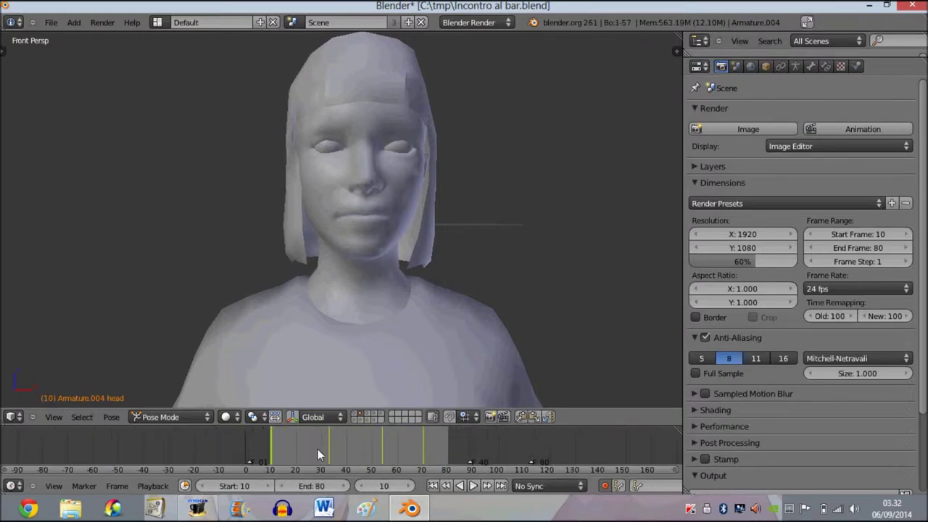
# - Select the character mesh and show its Object Data properties
pyautogui.rightClick(438, 183)
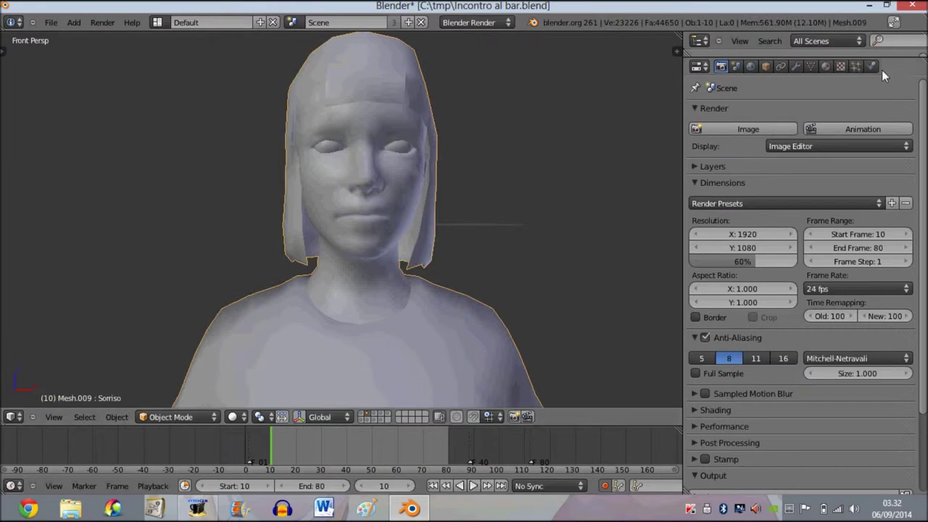
pyautogui.click(797, 66)
pyautogui.click(811, 66)
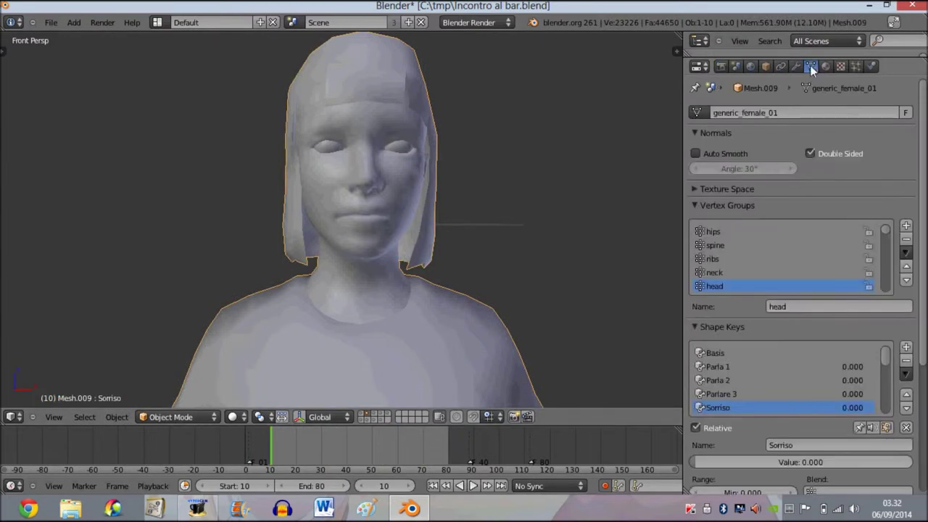
# - Choose the Occhi a sinistra shape key and set viewport shading to Texture
pyautogui.scroll(-2, 801, 360)
pyautogui.scroll(-2, 799, 360)
pyautogui.scroll(-2, 798, 360)
pyautogui.scroll(-2, 798, 360)
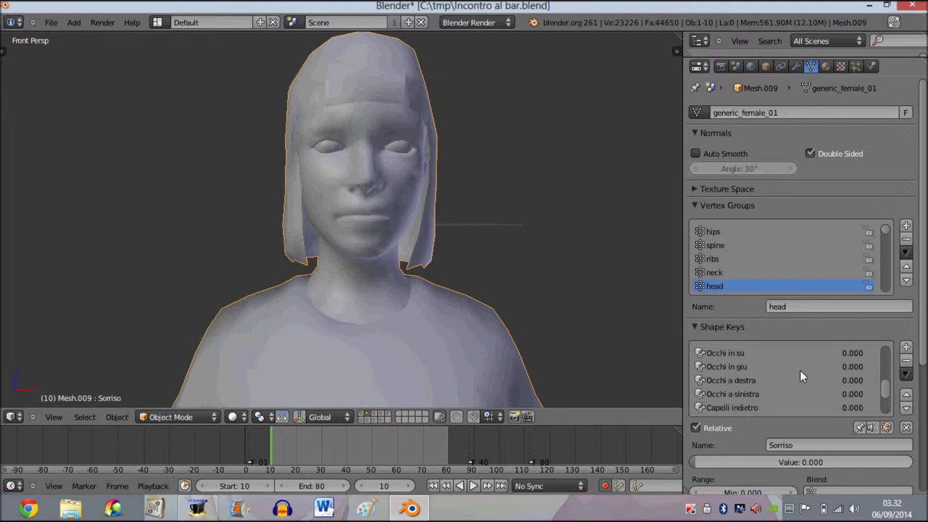
pyautogui.click(749, 395)
pyautogui.scroll(-2, 797, 377)
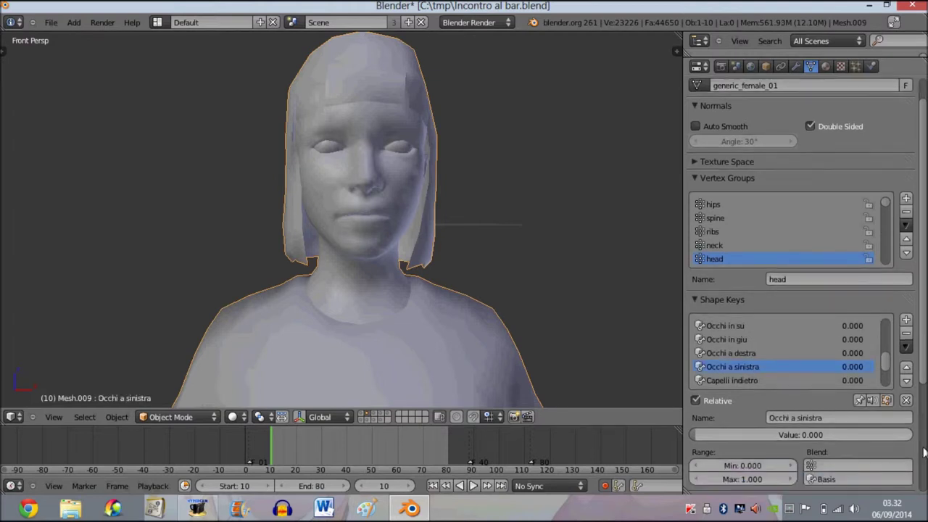
pyautogui.click(235, 418)
pyautogui.click(252, 358)
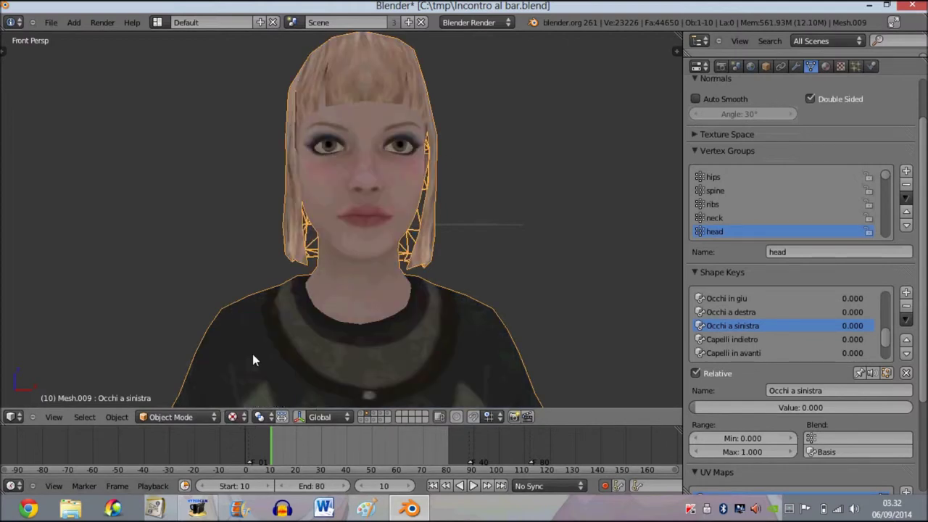
# - Keyframe Occhi a sinistra on frame 10, then at 0.157 on frame 27, and return to the start frame
pyautogui.rightClick(765, 407)
pyautogui.click(728, 356)
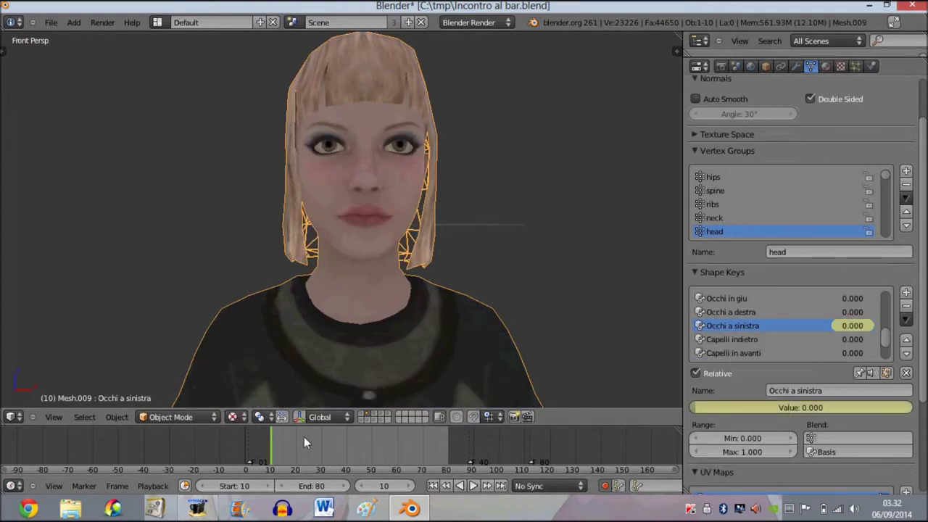
pyautogui.moveTo(274, 442); pyautogui.dragTo(313, 443)
pyautogui.moveTo(696, 404)
pyautogui.mouseDown()
pyautogui.moveTo(731, 409)
pyautogui.moveTo(703, 406)
pyautogui.mouseUp()
pyautogui.press('i')
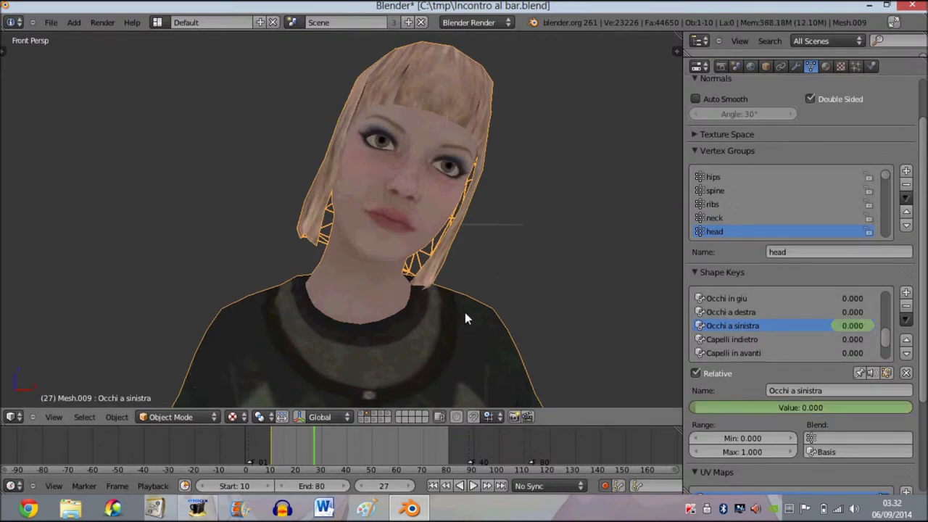
pyautogui.hotkey('shift', 'Left')
# - Drag the Capelli a sinistra and Capelli a destra hair shape key values down to 0
pyautogui.keyDown('ctrl'); pyautogui.scroll(-3, 771, 420); pyautogui.keyUp('ctrl')
pyautogui.scroll(-2, 754, 334)
pyautogui.scroll(-1, 752, 333)
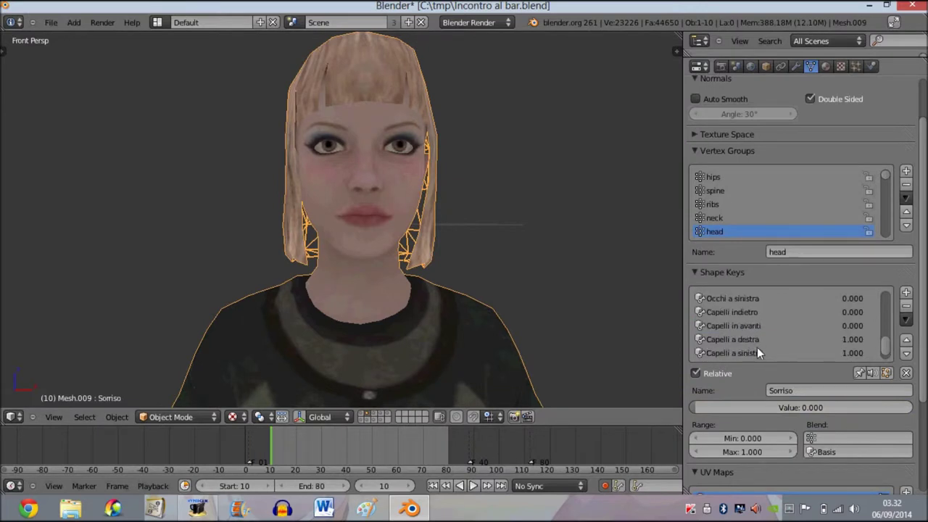
pyautogui.click(756, 352)
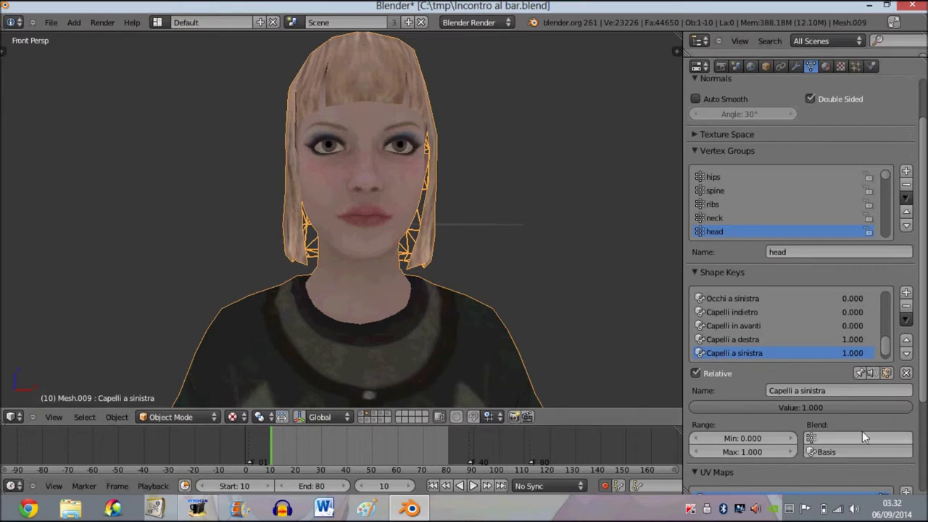
pyautogui.moveTo(892, 407); pyautogui.dragTo(752, 407)
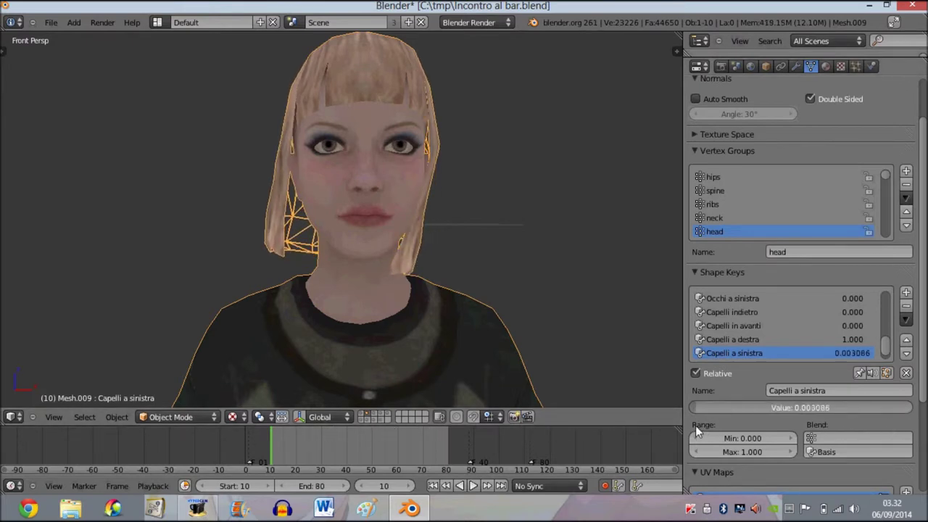
pyautogui.moveTo(752, 408); pyautogui.dragTo(714, 376)
pyautogui.click(729, 339)
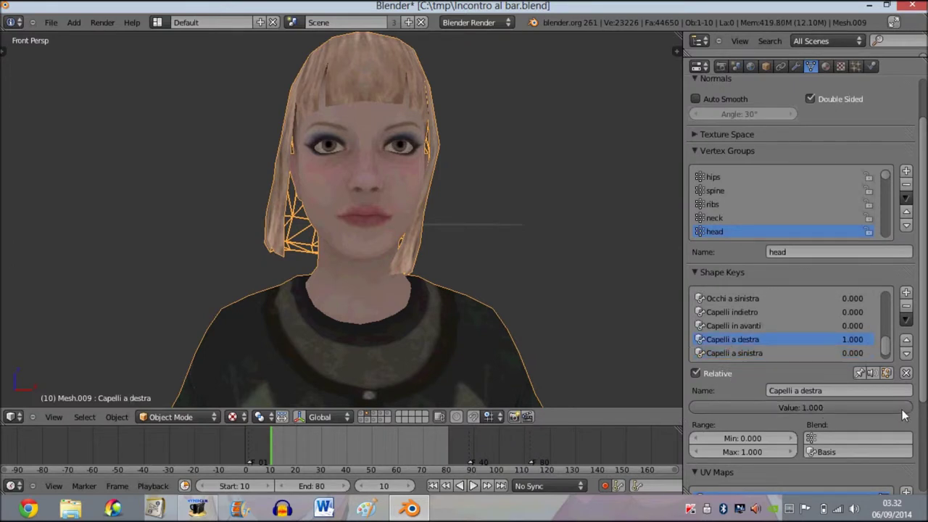
pyautogui.moveTo(903, 409); pyautogui.dragTo(620, 408)
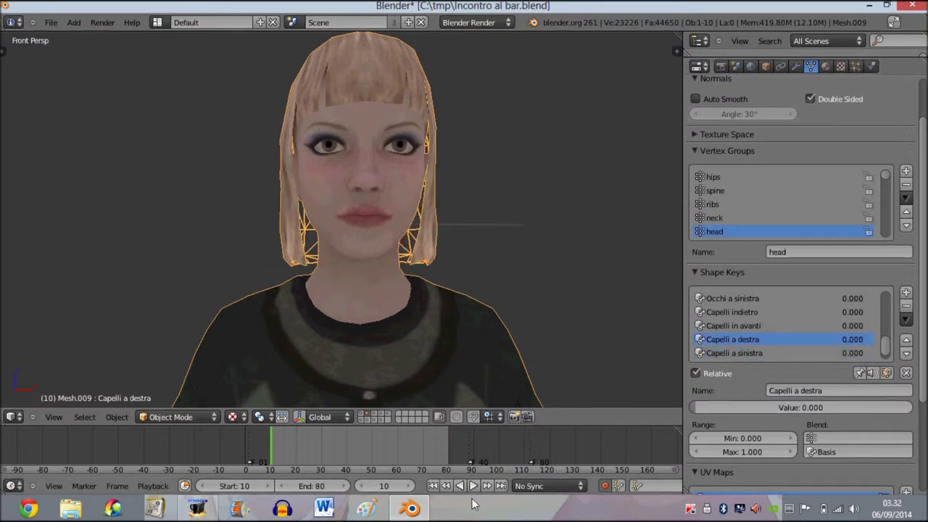
# - Keyframe Capelli a sinistra at 0 on frame 10 and at 0.290 on frame 34
pyautogui.click(736, 353)
pyautogui.rightClick(758, 408)
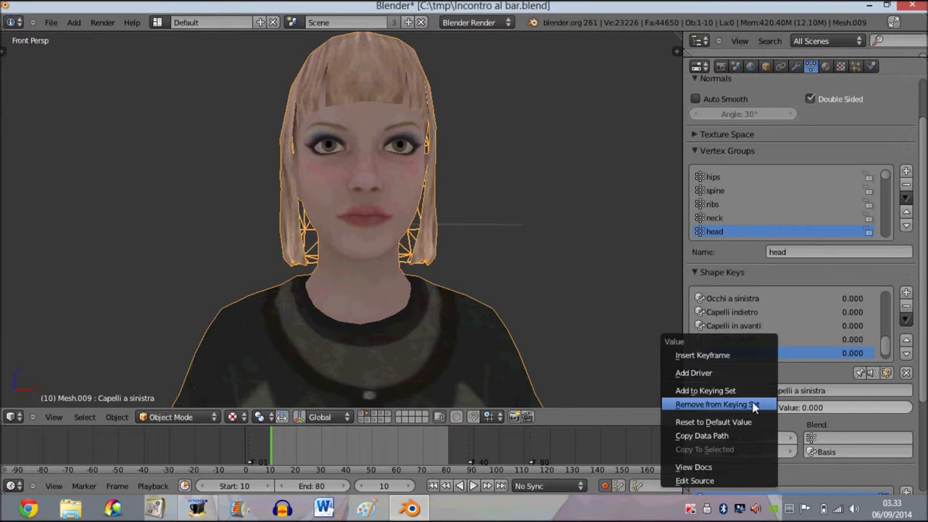
pyautogui.click(718, 353)
pyautogui.moveTo(284, 449); pyautogui.dragTo(320, 448)
pyautogui.moveTo(694, 404); pyautogui.dragTo(922, 412)
pyautogui.moveTo(318, 455); pyautogui.dragTo(331, 453)
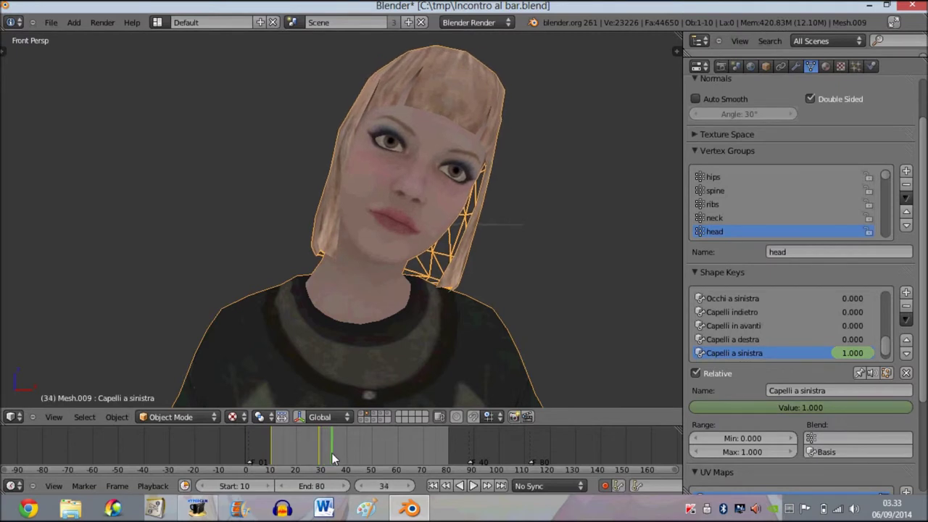
pyautogui.moveTo(891, 403); pyautogui.dragTo(744, 402)
pyautogui.press('i')
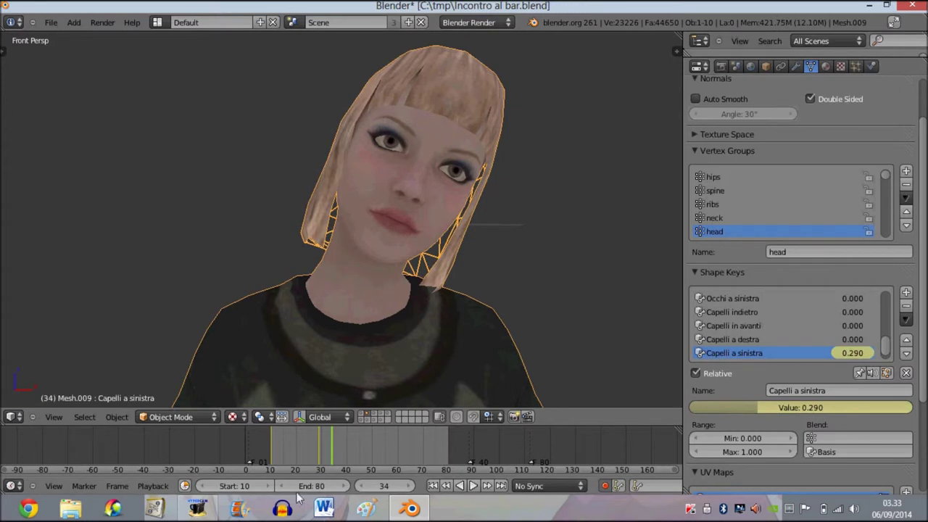
pyautogui.moveTo(340, 451); pyautogui.dragTo(332, 449)
# - Keyframe Capelli a destra at 0 on frame 34, then set Capelli a sinistra to 0 at frame 49
pyautogui.click(756, 338)
pyautogui.rightClick(757, 406)
pyautogui.click(749, 356)
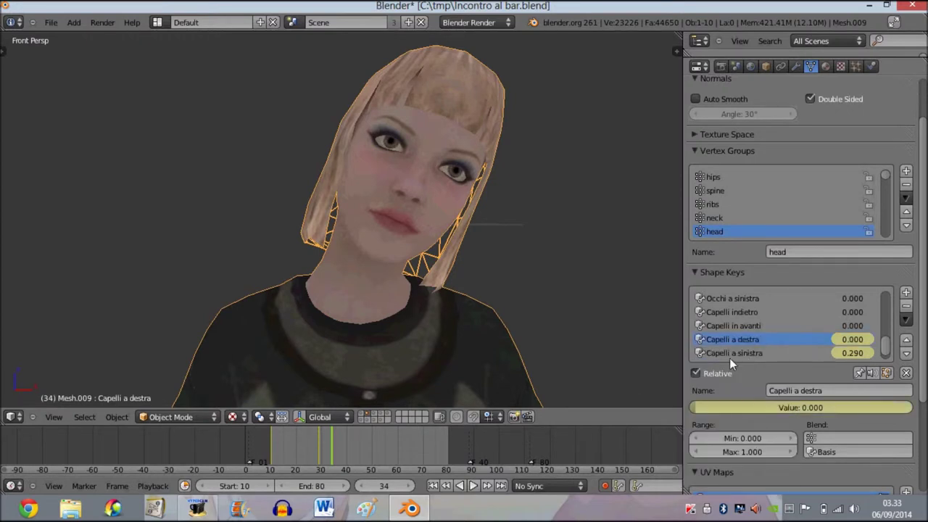
pyautogui.moveTo(335, 446)
pyautogui.mouseDown()
pyautogui.moveTo(379, 445)
pyautogui.moveTo(368, 445)
pyautogui.mouseUp()
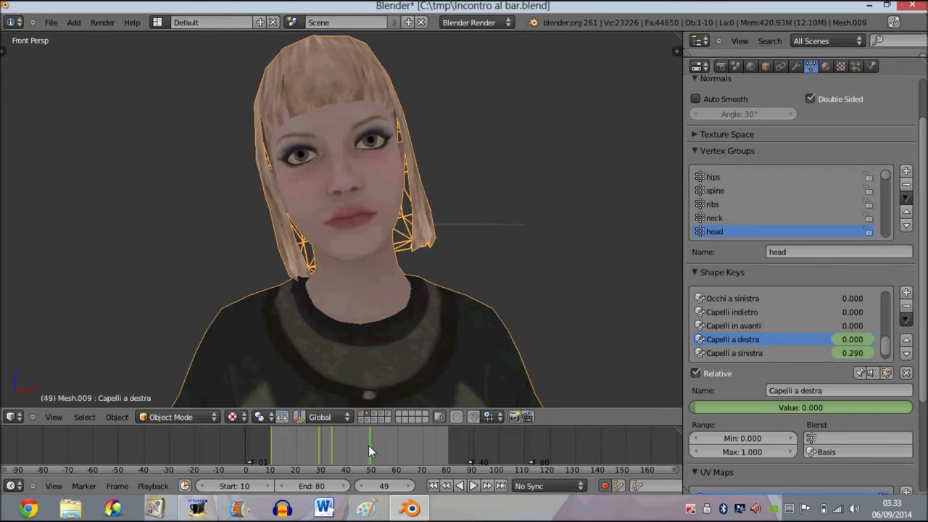
pyautogui.click(791, 353)
pyautogui.moveTo(757, 408)
pyautogui.mouseDown()
pyautogui.moveTo(662, 409)
pyautogui.moveTo(875, 409)
pyautogui.mouseUp()
# - Key Capelli a destra at 0.296 on frame 51, 1.000 on 55, 0 on 72, then play from frame 10
pyautogui.click(729, 340)
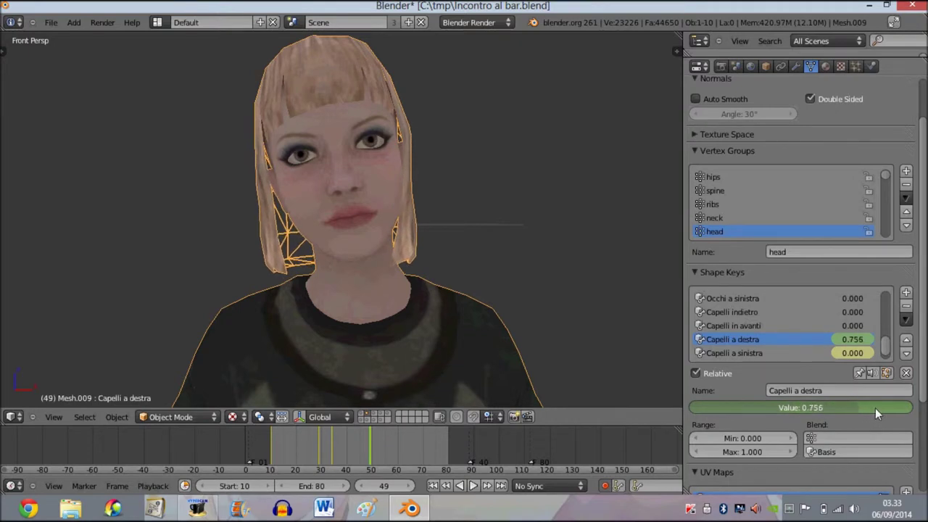
pyautogui.click(376, 447)
pyautogui.moveTo(858, 404); pyautogui.dragTo(758, 407)
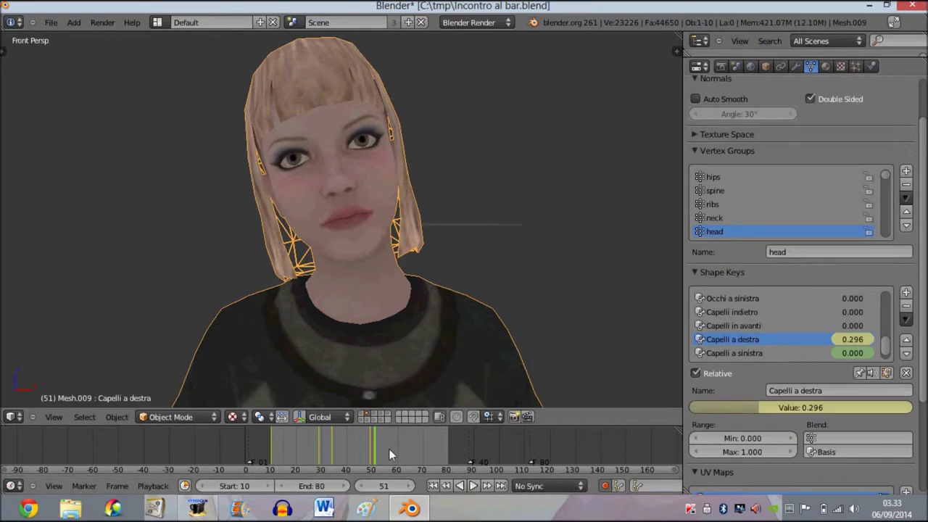
pyautogui.moveTo(382, 446); pyautogui.dragTo(384, 446)
pyautogui.moveTo(744, 407); pyautogui.dragTo(870, 406)
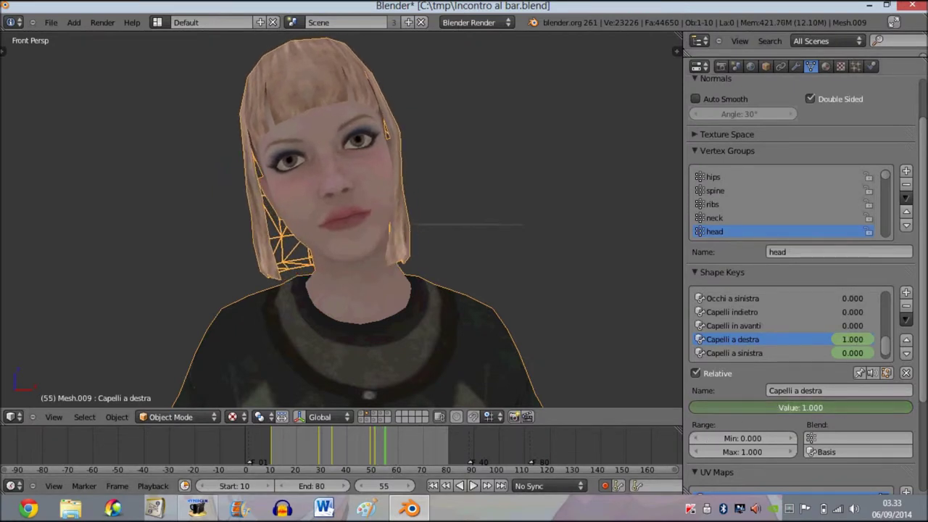
pyautogui.moveTo(392, 450); pyautogui.dragTo(426, 445)
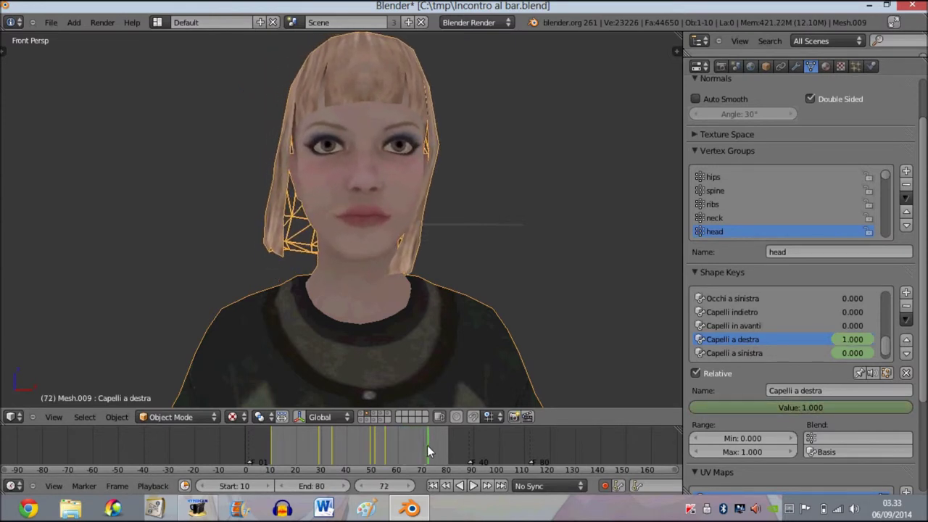
pyautogui.moveTo(918, 407); pyautogui.dragTo(761, 405)
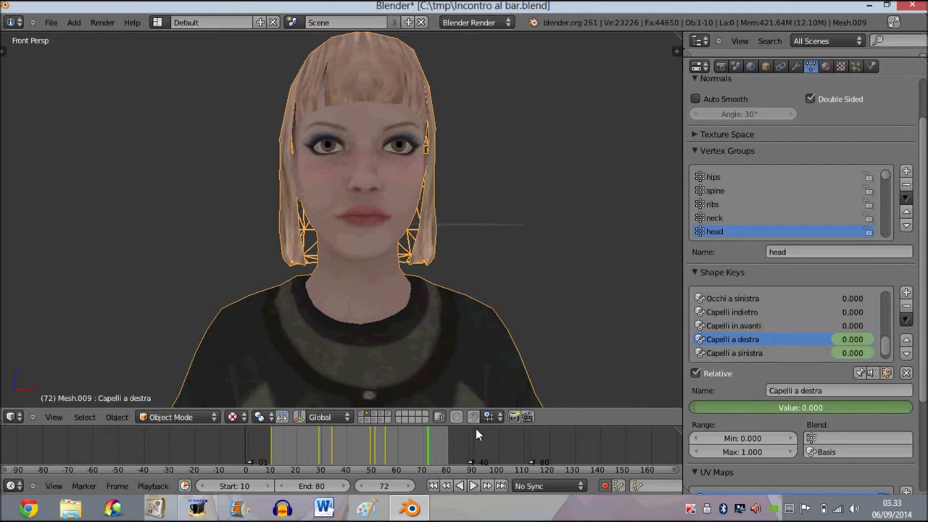
pyautogui.click(433, 486)
pyautogui.click(475, 487)
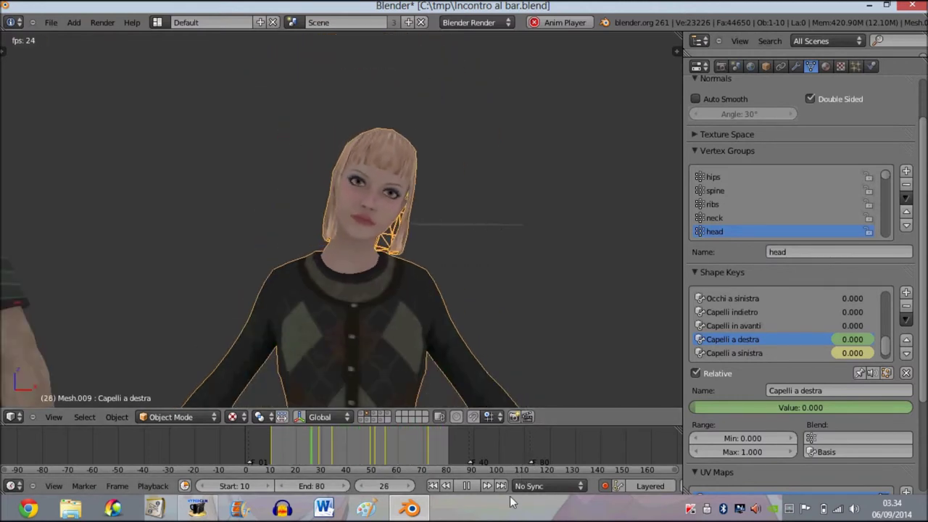
pyautogui.click(466, 486)
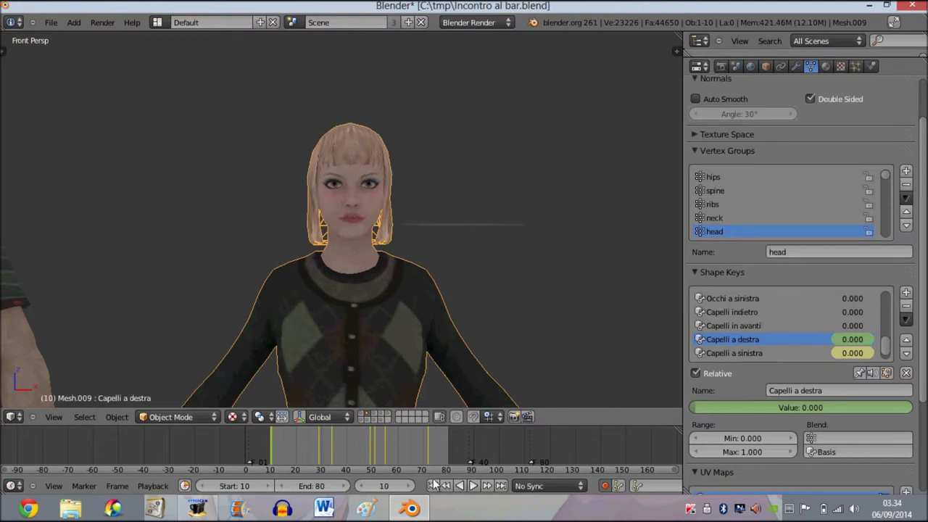
pyautogui.click(432, 485)
pyautogui.scroll(-1, 751, 334)
# - Keyframe Respiro at 0 on frame 10, full strength on frame 20, and back to 0 on frame 34
pyautogui.click(734, 352)
pyautogui.rightClick(726, 408)
pyautogui.click(706, 356)
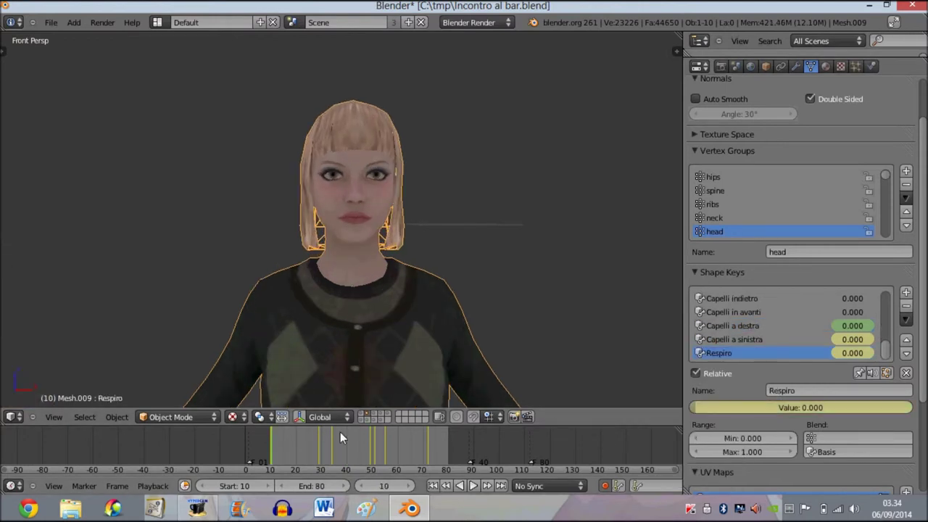
pyautogui.click(297, 444)
pyautogui.moveTo(699, 408); pyautogui.dragTo(906, 407)
pyautogui.press('i')
pyautogui.moveTo(433, 237)
pyautogui.mouseDown(button='middle')
pyautogui.moveTo(443, 247)
pyautogui.moveTo(532, 235)
pyautogui.moveTo(491, 275)
pyautogui.moveTo(498, 268)
pyautogui.moveTo(508, 295)
pyautogui.mouseUp(button='middle')
pyautogui.click(331, 440)
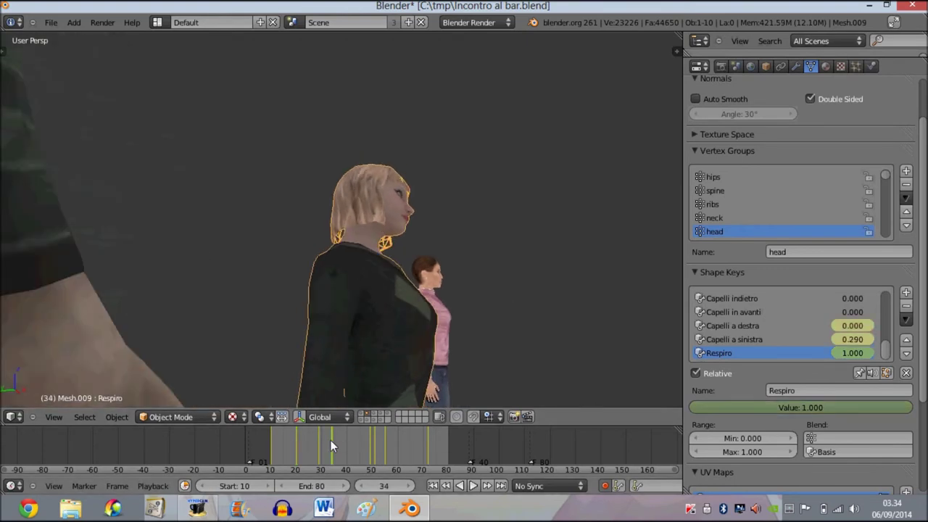
pyautogui.moveTo(769, 404)
pyautogui.mouseDown()
pyautogui.moveTo(526, 445)
pyautogui.moveTo(404, 450)
pyautogui.mouseUp()
# - Key Respiro up on frame 51, 0 on frame 64, about 0.9 on frame 80, then play from frame 10
pyautogui.click(375, 443)
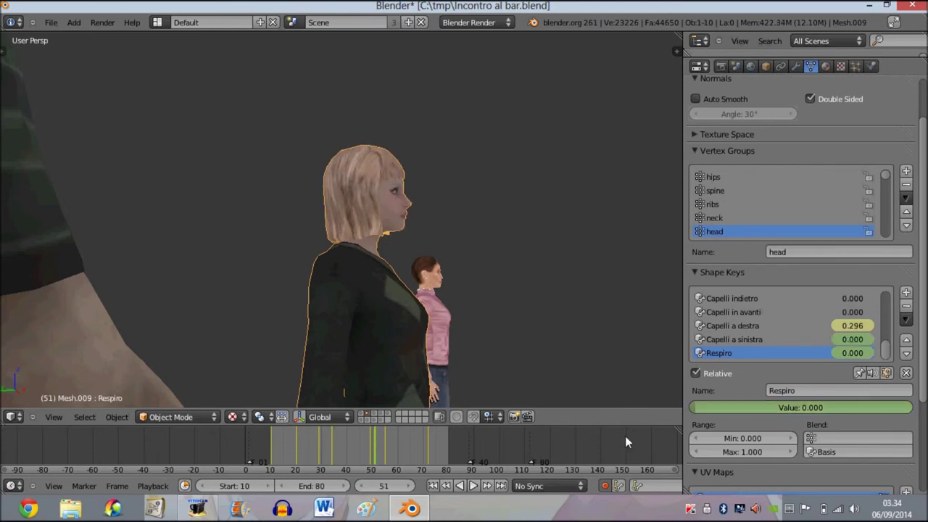
pyautogui.moveTo(694, 404); pyautogui.dragTo(874, 409)
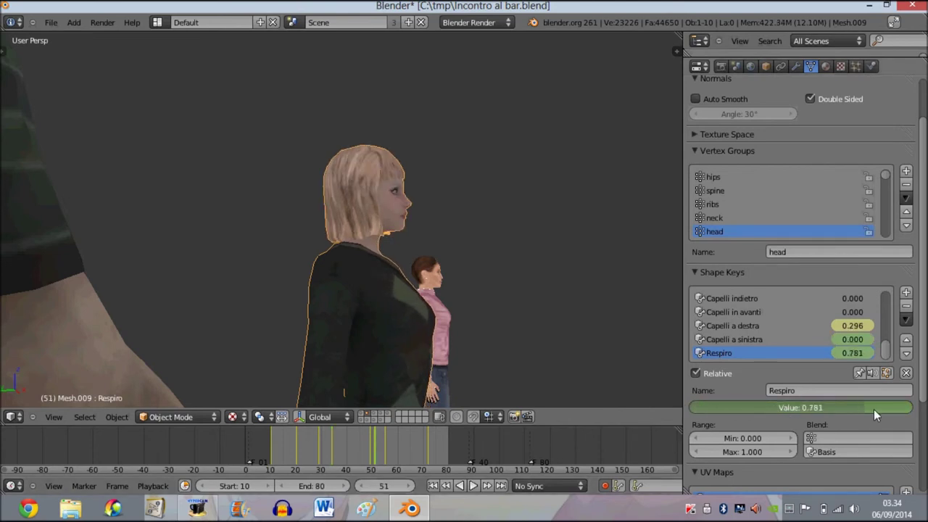
pyautogui.click(406, 448)
pyautogui.moveTo(782, 407); pyautogui.dragTo(587, 414)
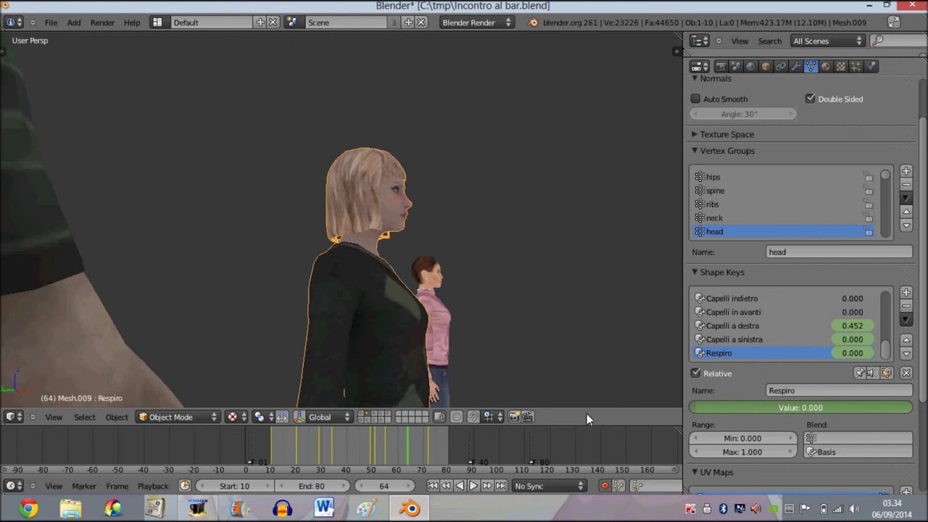
pyautogui.click(447, 444)
pyautogui.moveTo(744, 403); pyautogui.dragTo(880, 410)
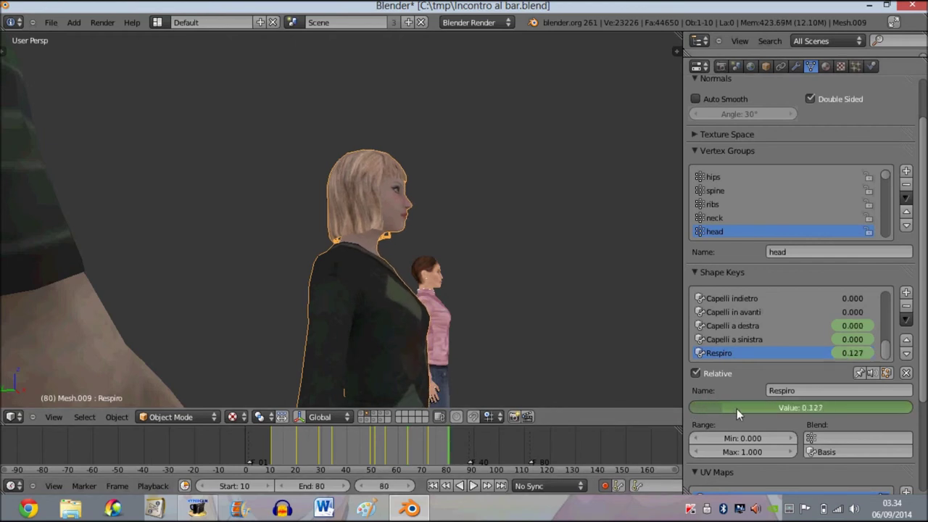
pyautogui.press('i')
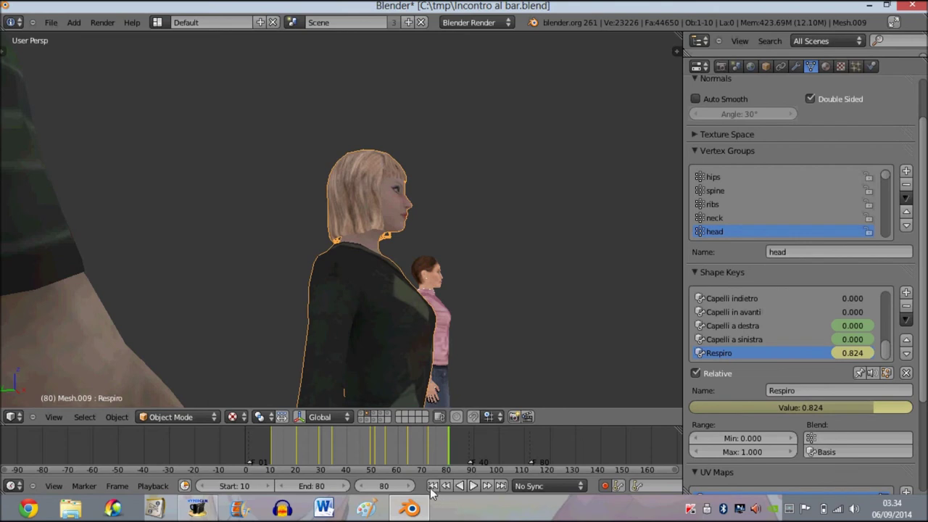
pyautogui.click(432, 486)
pyautogui.click(473, 486)
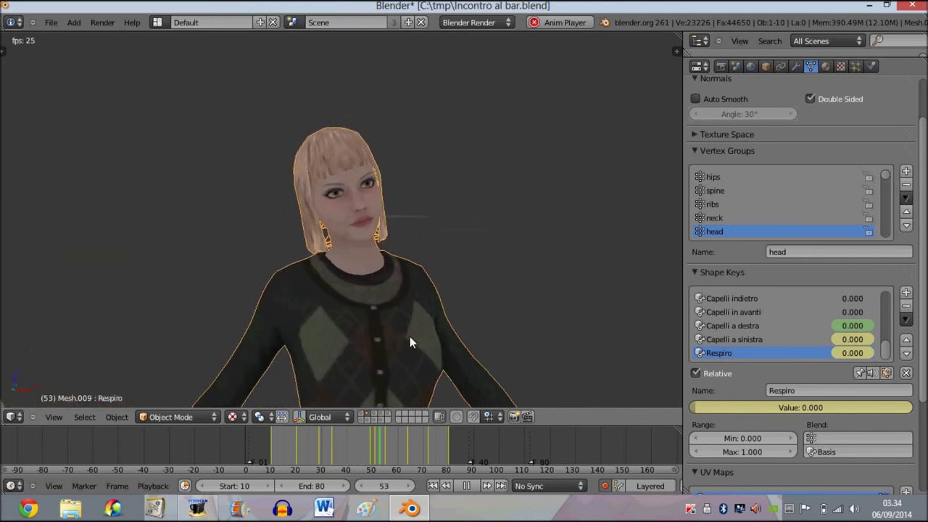
# - Scroll up while the animation plays to watch the hair sway and the chest breathe
pyautogui.scroll(3, 820, 335)
pyautogui.scroll(2, 820, 335)
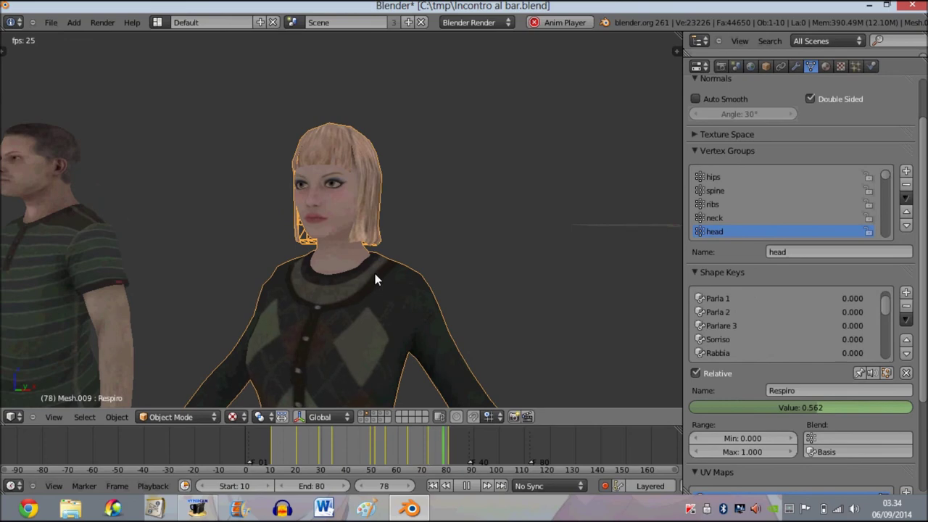